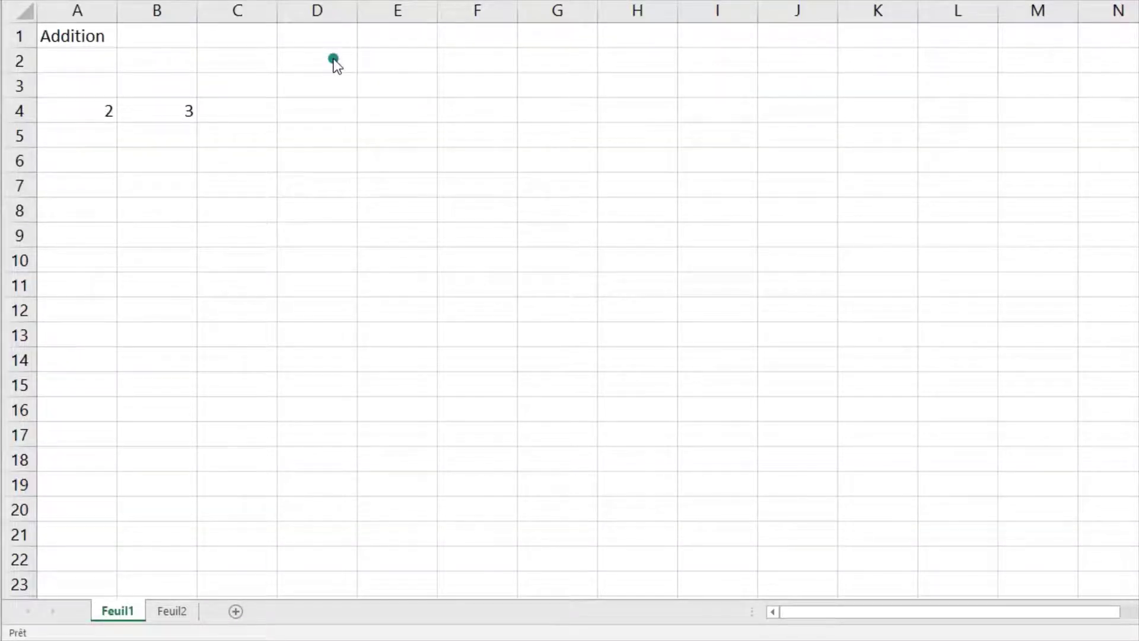
# Enter the formula =2+3 in cell D2 to add the two numbers directly.
pyautogui.click(333, 58)
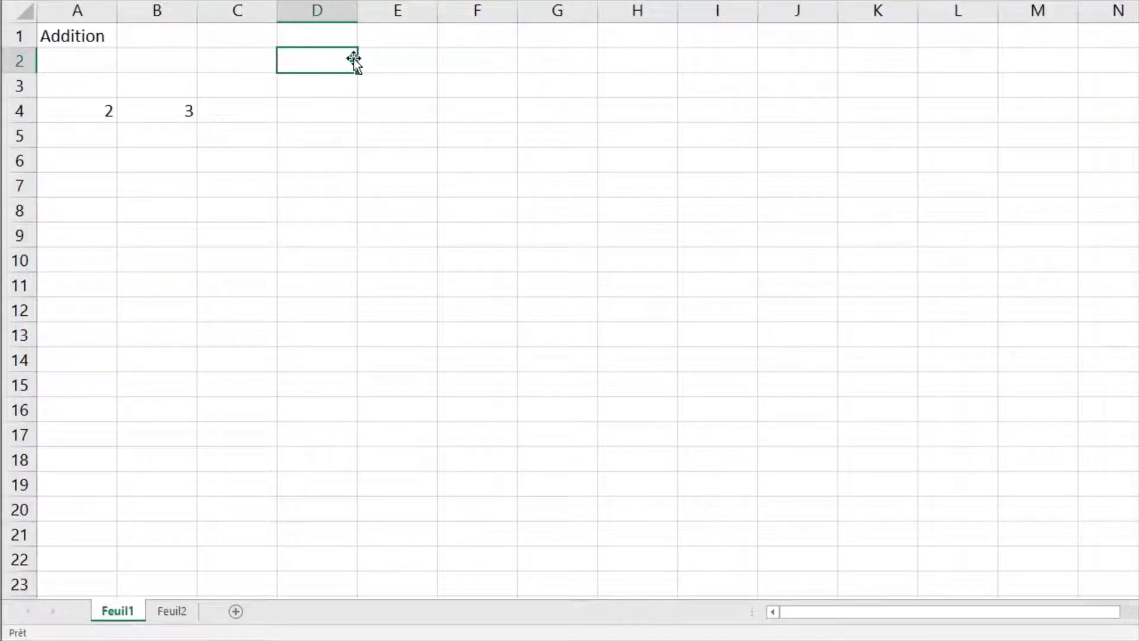
pyautogui.write('=2+3')
pyautogui.press('Return')
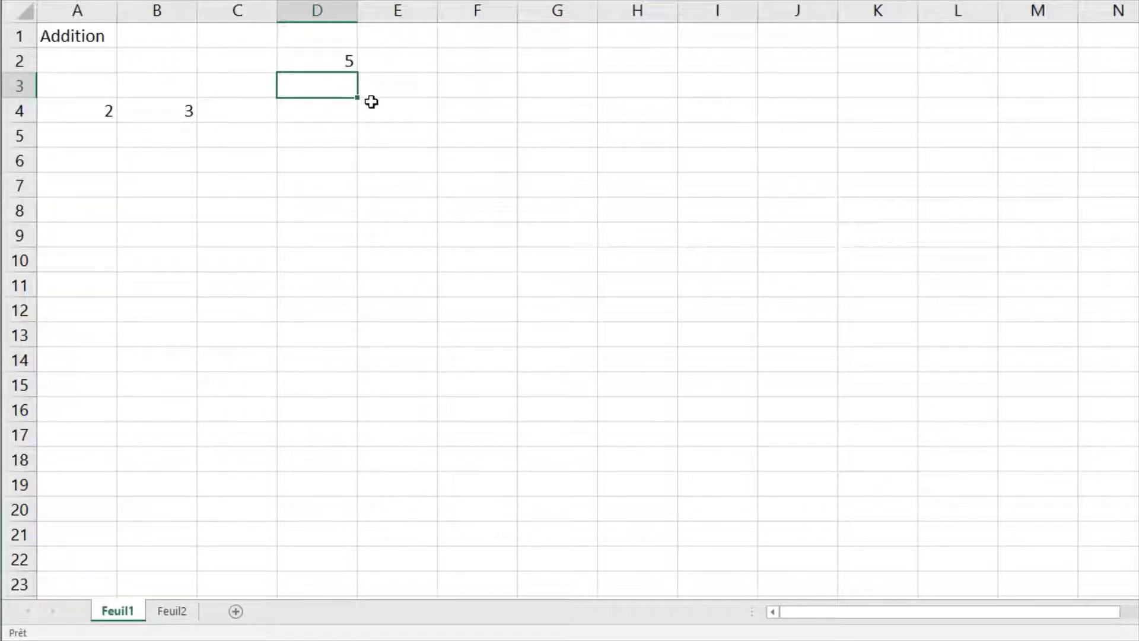
# Add the values of cells A4 and B4 in cell D4 with the formula =A4+B4.
pyautogui.click(340, 114)
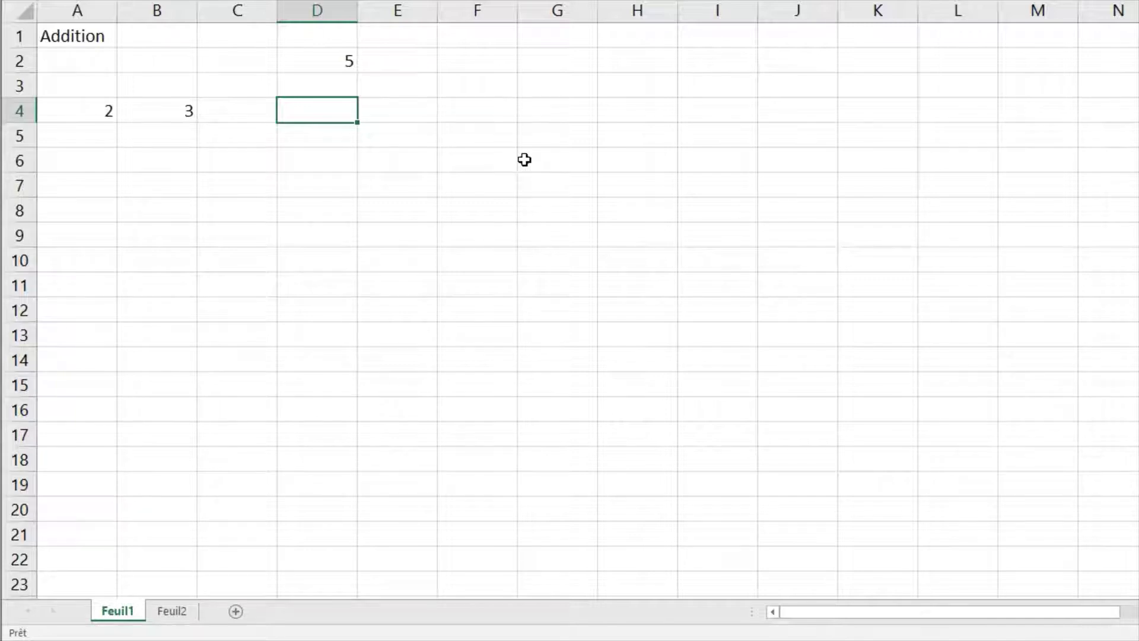
pyautogui.write('=')
pyautogui.click(89, 110)
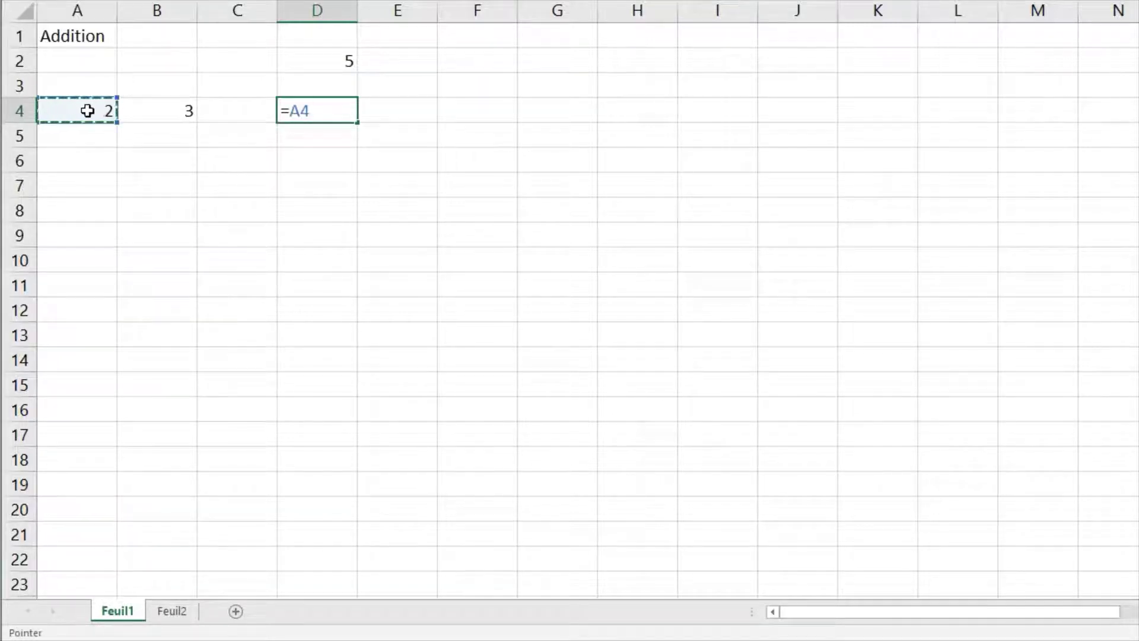
pyautogui.write('+')
pyautogui.click(131, 110)
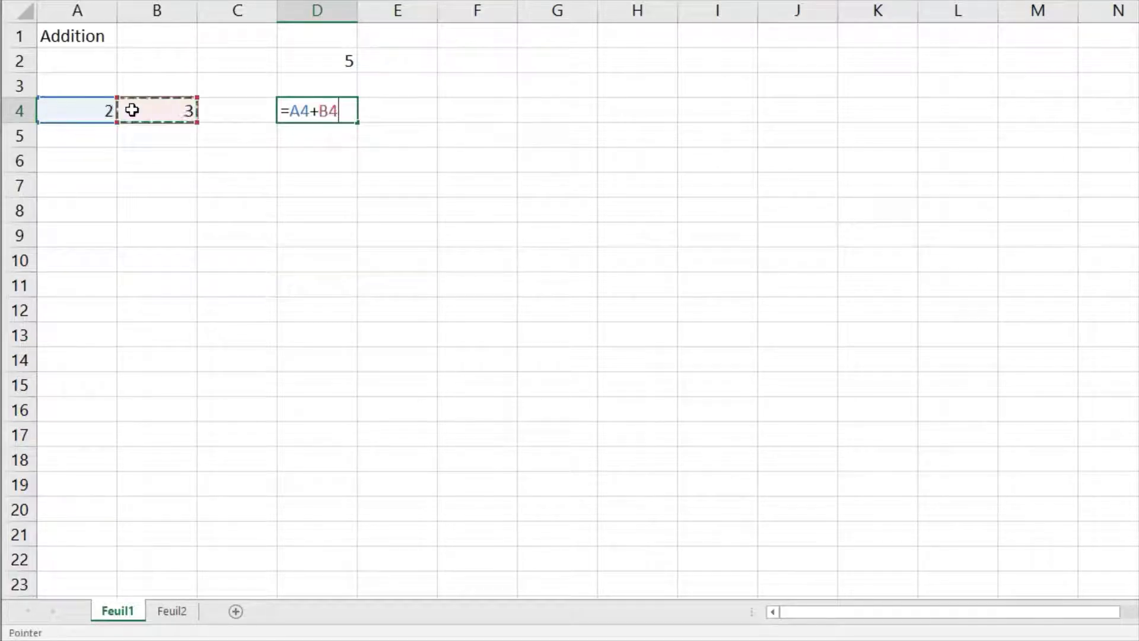
pyautogui.press('Return')
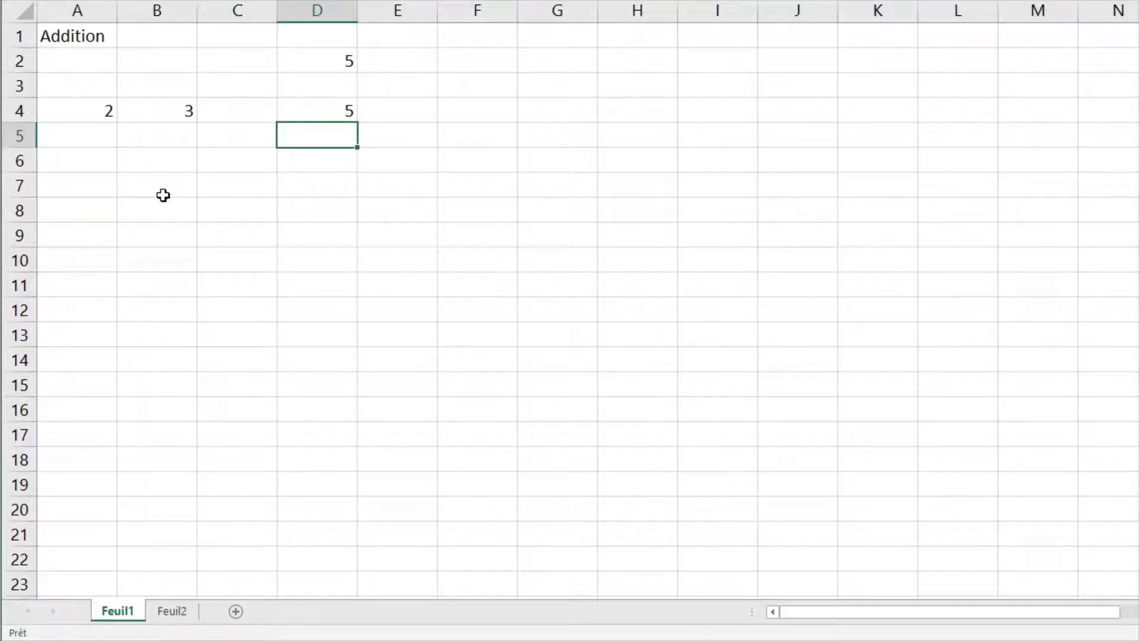
# Change the first addend in cell A4 to 4.
pyautogui.click(67, 114)
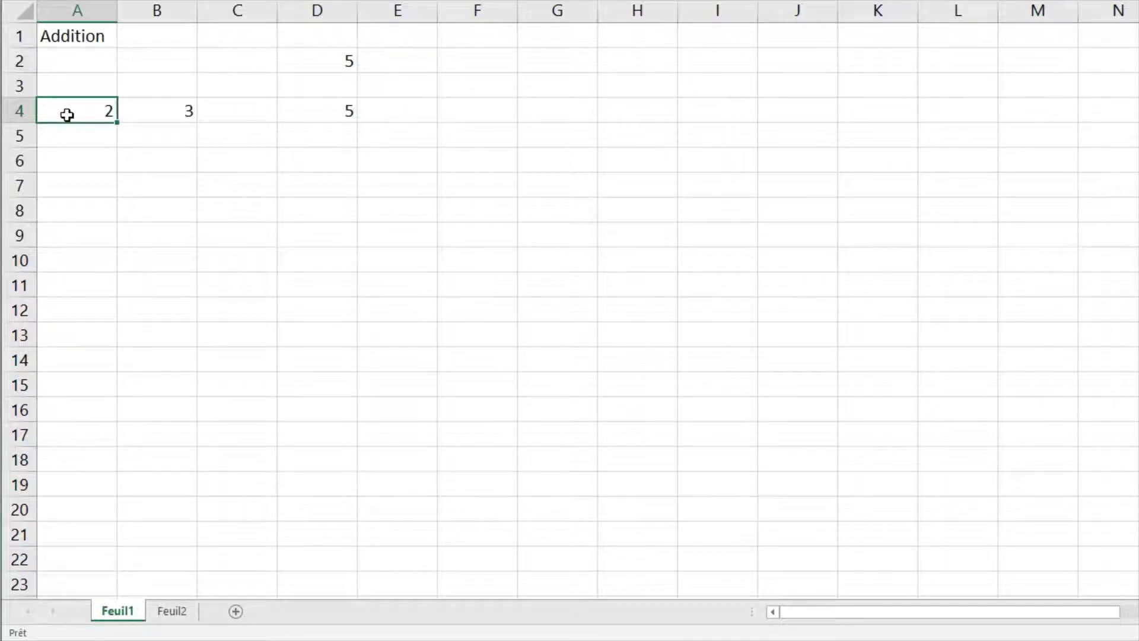
pyautogui.write('4')
pyautogui.press('Return')
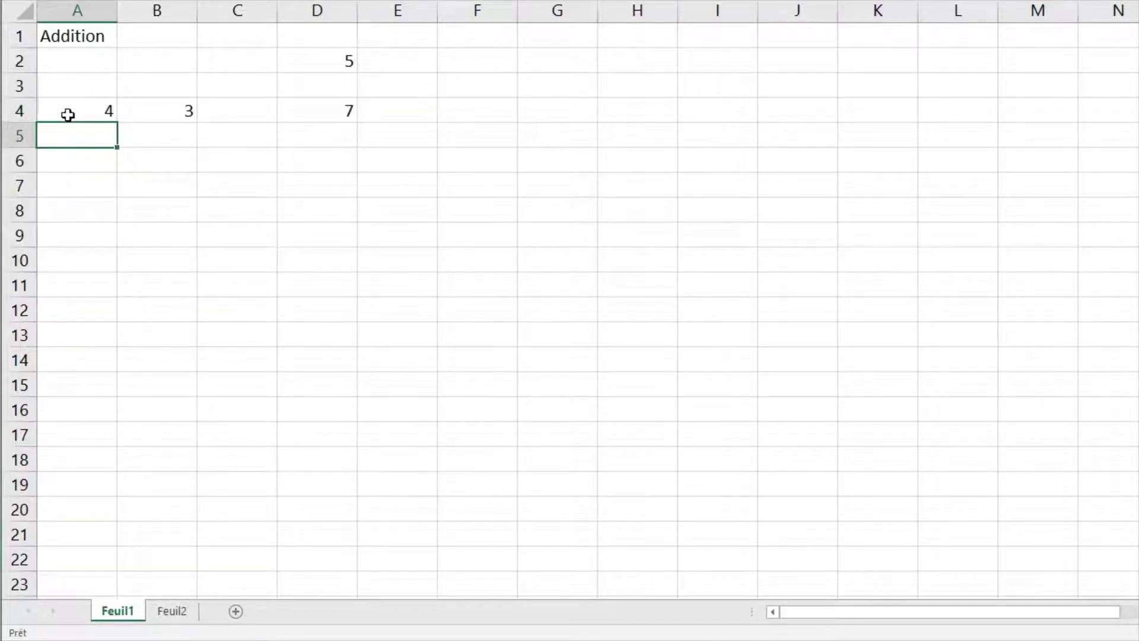
# Enter 2+3 without an equals sign in cell D6.
pyautogui.click(323, 156)
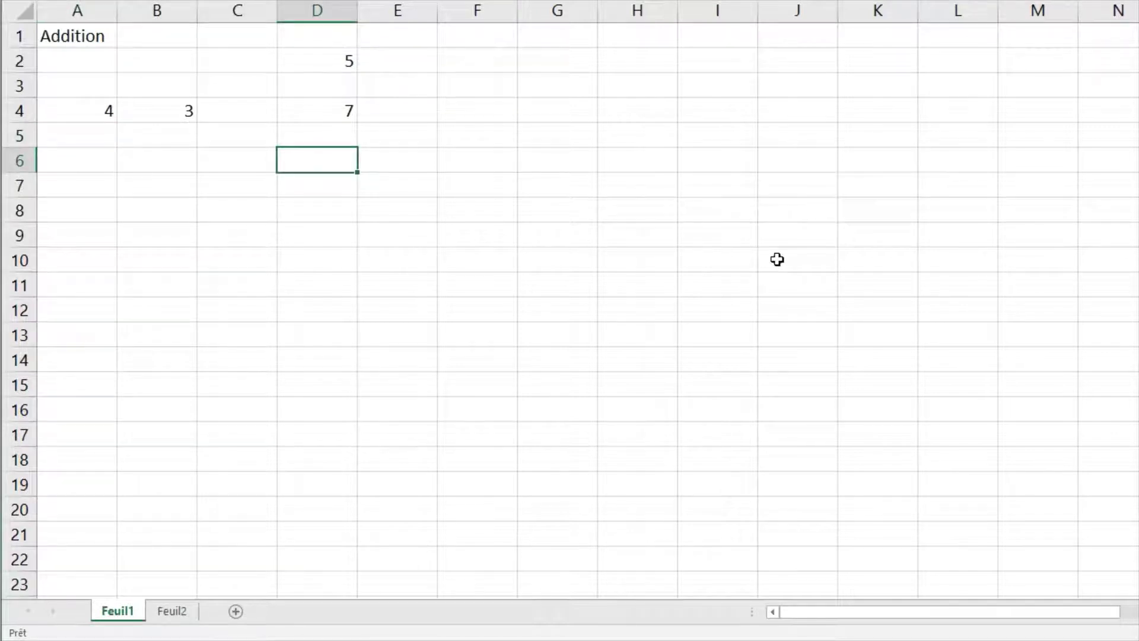
pyautogui.write('2+3')
pyautogui.press('Return')
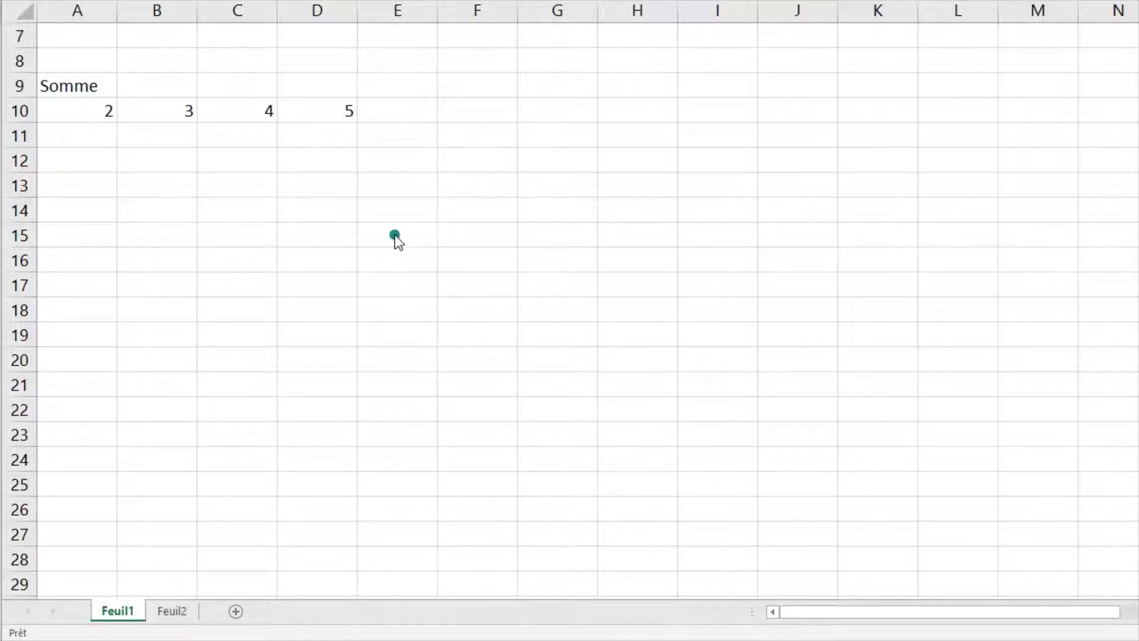
# Sum the row of numbers under Somme in cell B13 with the formula =somme(A10:D10).
pyautogui.click(177, 185)
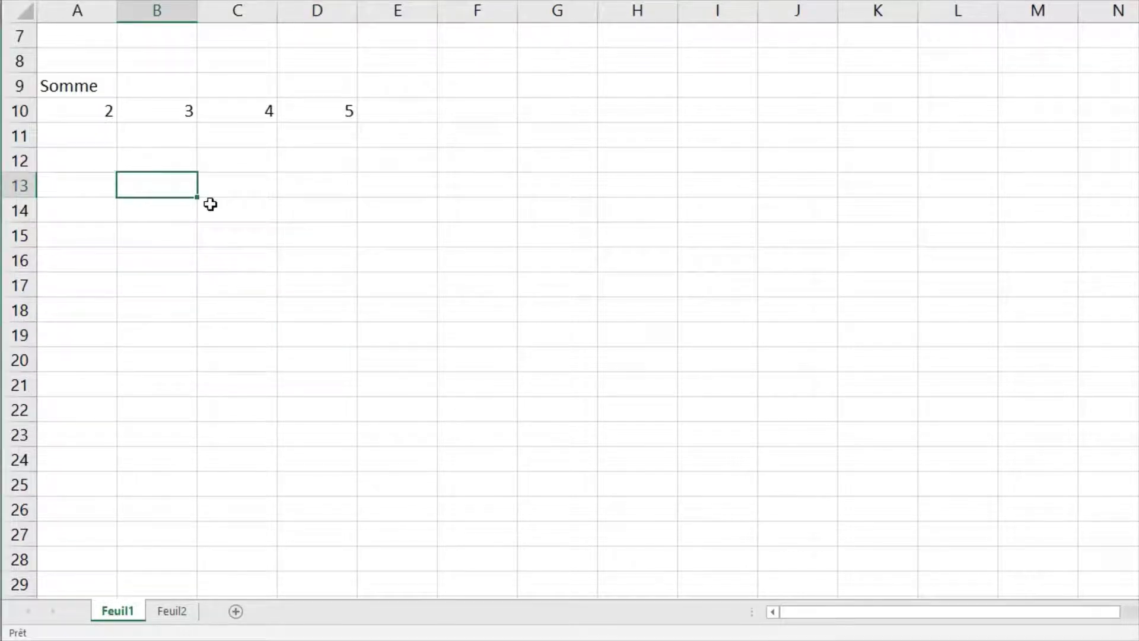
pyautogui.write('=somme(')
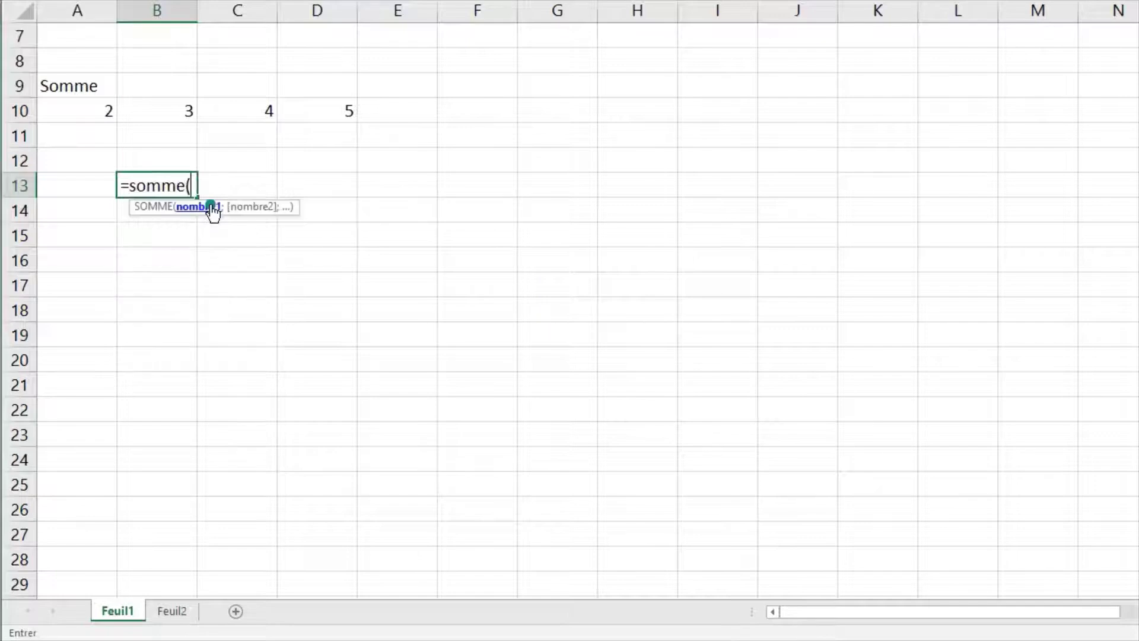
pyautogui.click(86, 111)
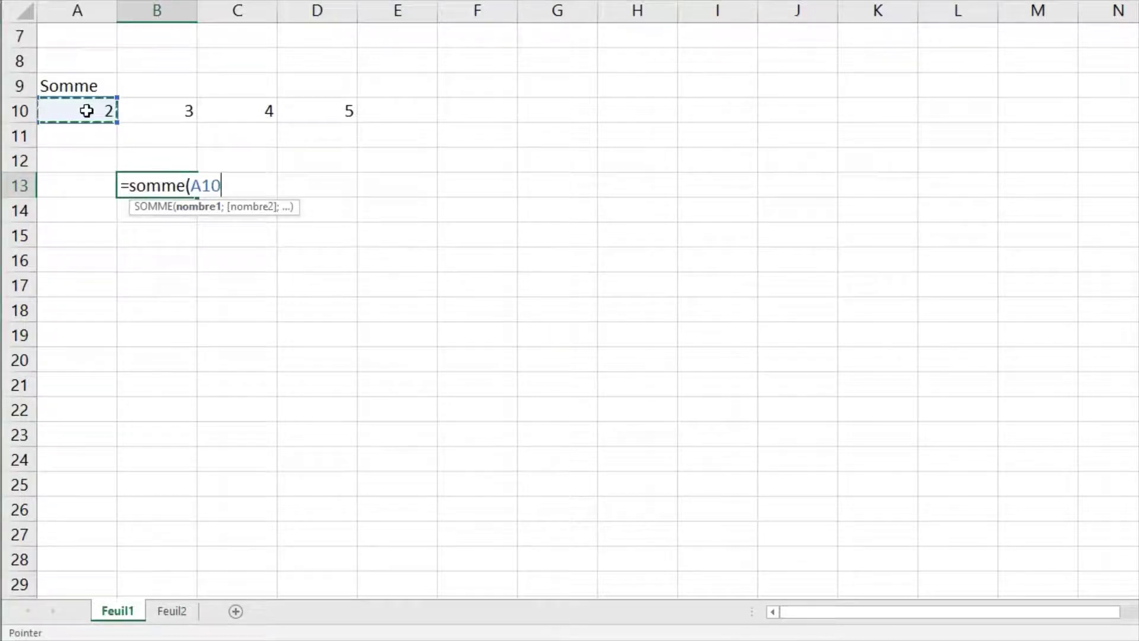
pyautogui.hotkey('shift', 'Right')
pyautogui.hotkey('shift', 'Right')
pyautogui.hotkey('shift', 'Right')
pyautogui.write(')')
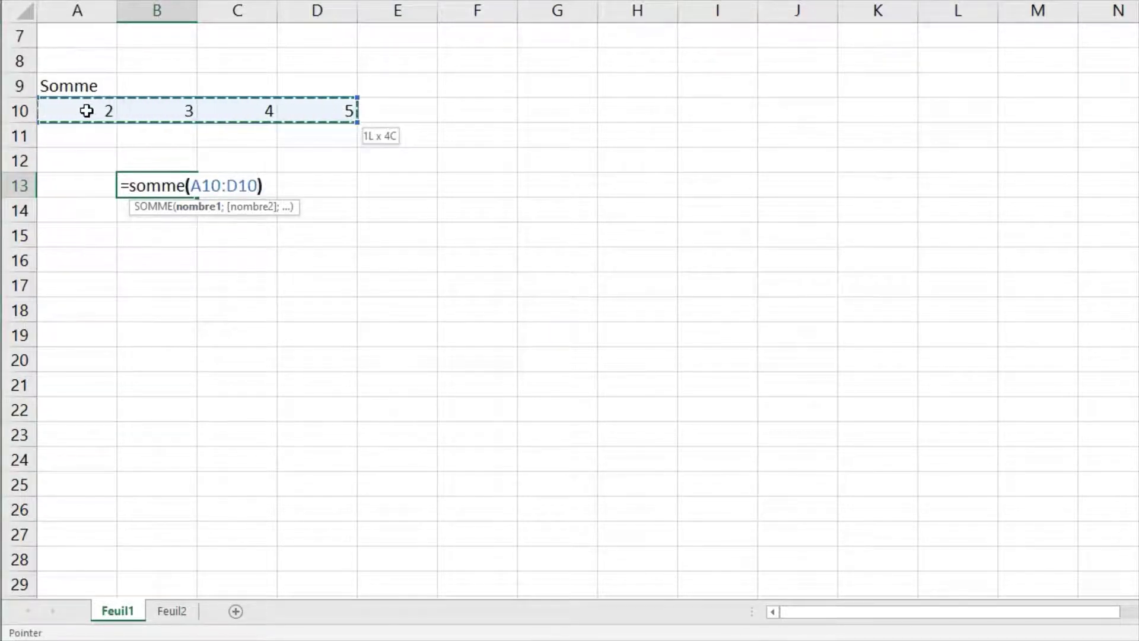
pyautogui.press('Return')
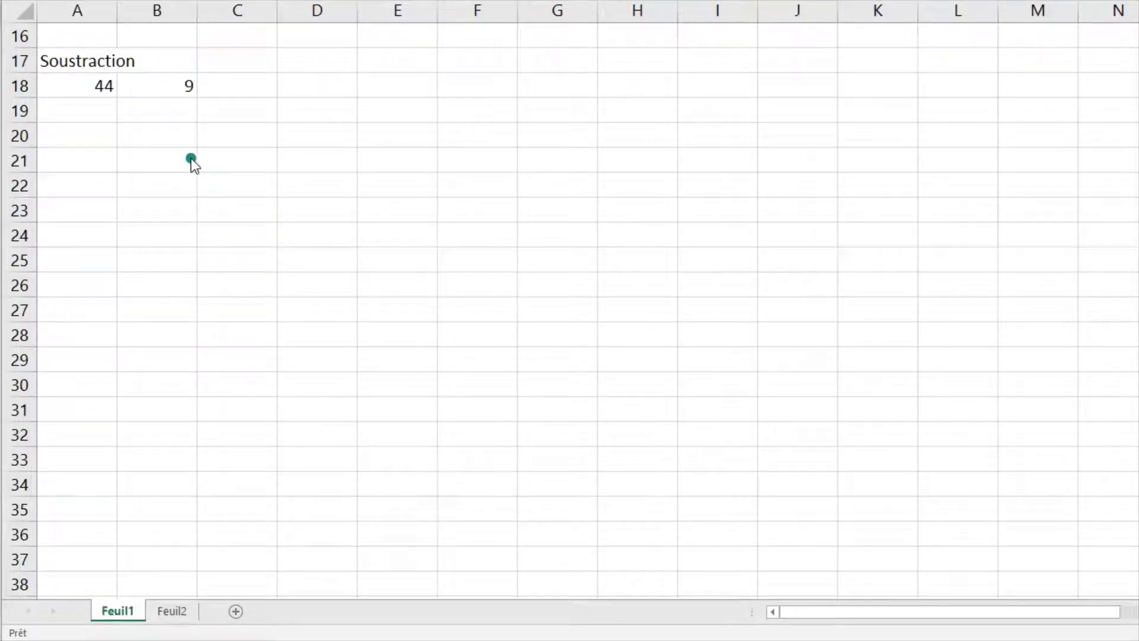
# Subtract B18 from A18 in cell B20 with the formula =A18-B18.
pyautogui.click(166, 143)
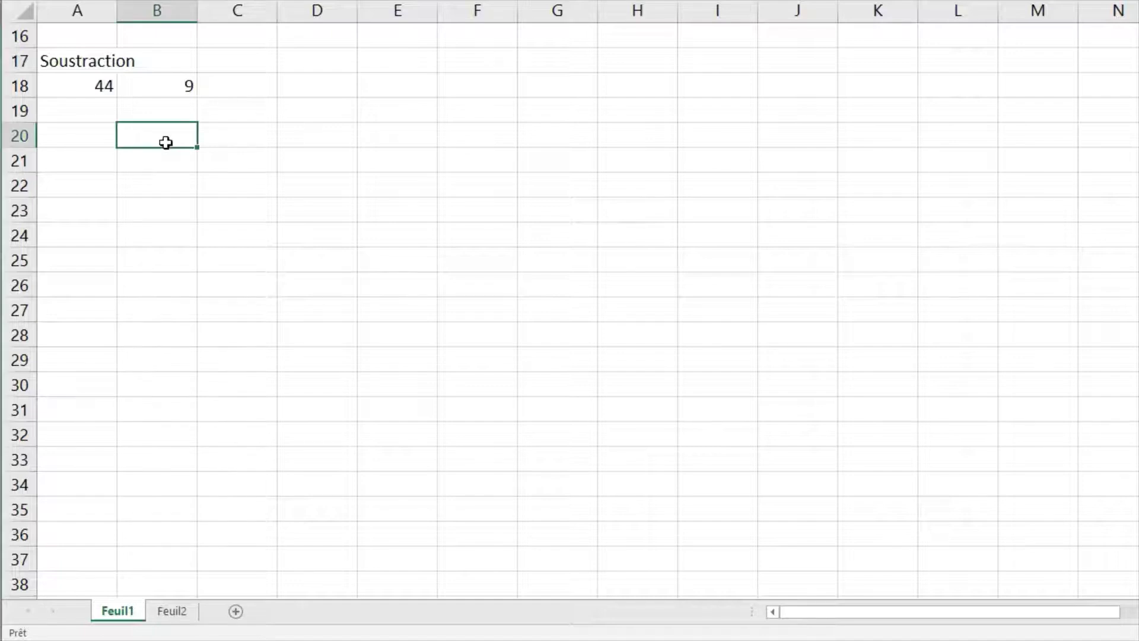
pyautogui.write('=')
pyautogui.click(96, 96)
pyautogui.write('-')
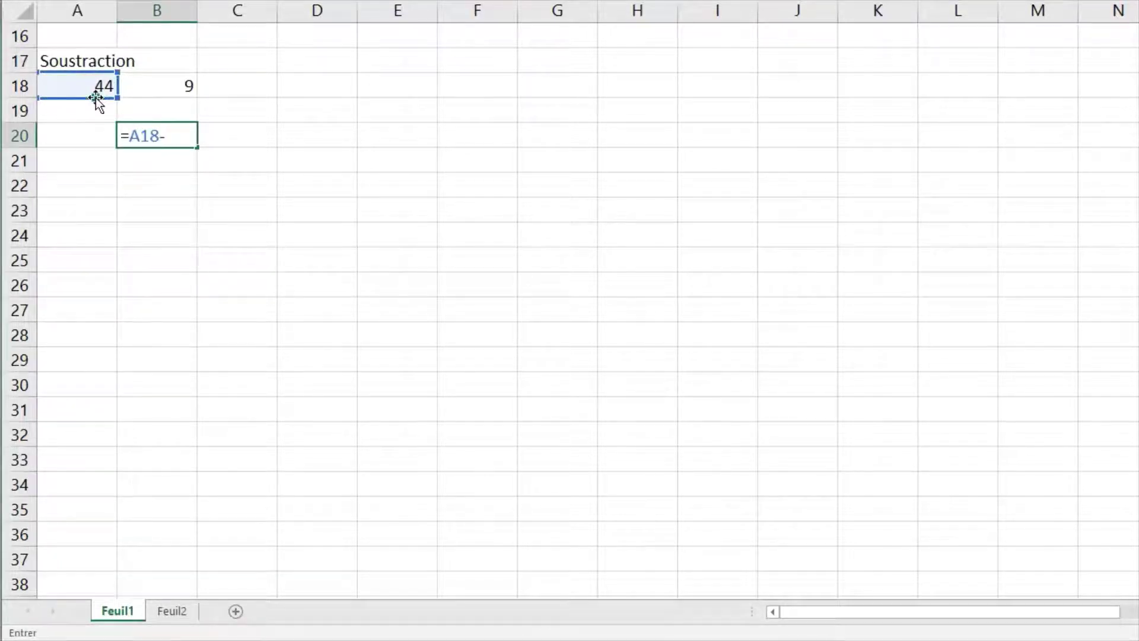
pyautogui.click(186, 84)
pyautogui.press('Return')
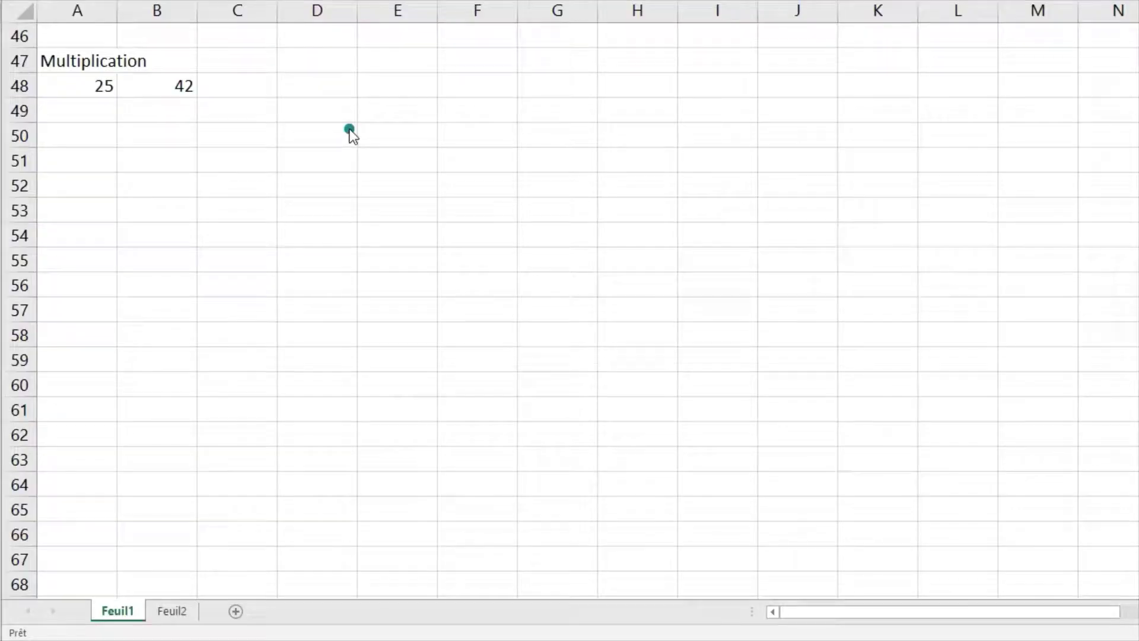
# Multiply the two Multiplication values in cell D48 with the formula =A48*B48.
pyautogui.click(342, 88)
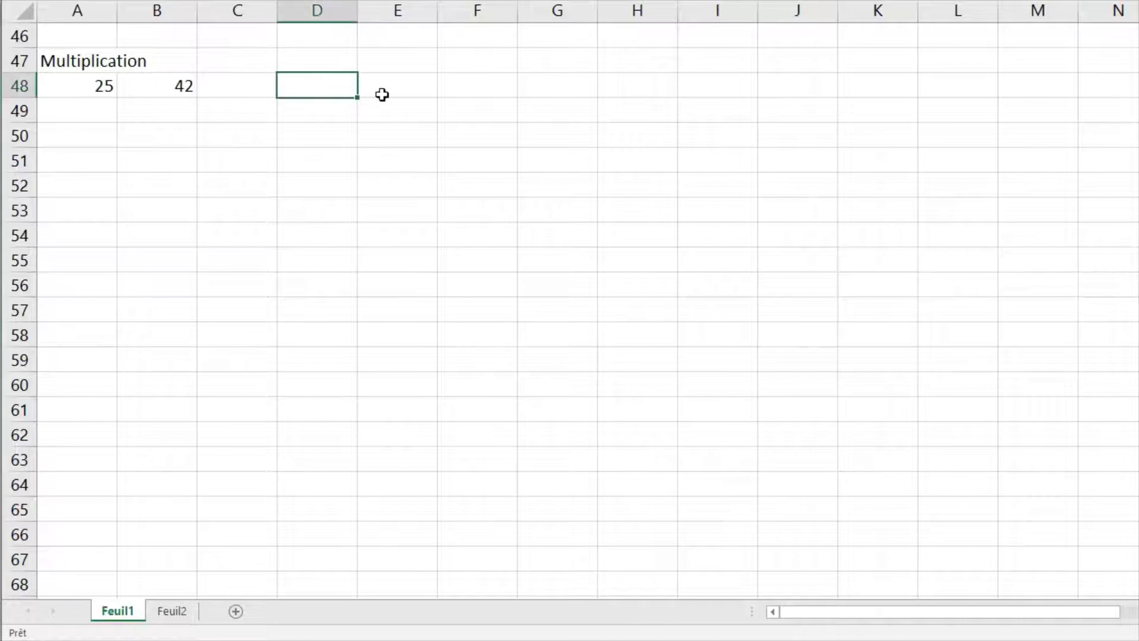
pyautogui.write('=')
pyautogui.click(63, 83)
pyautogui.write('*')
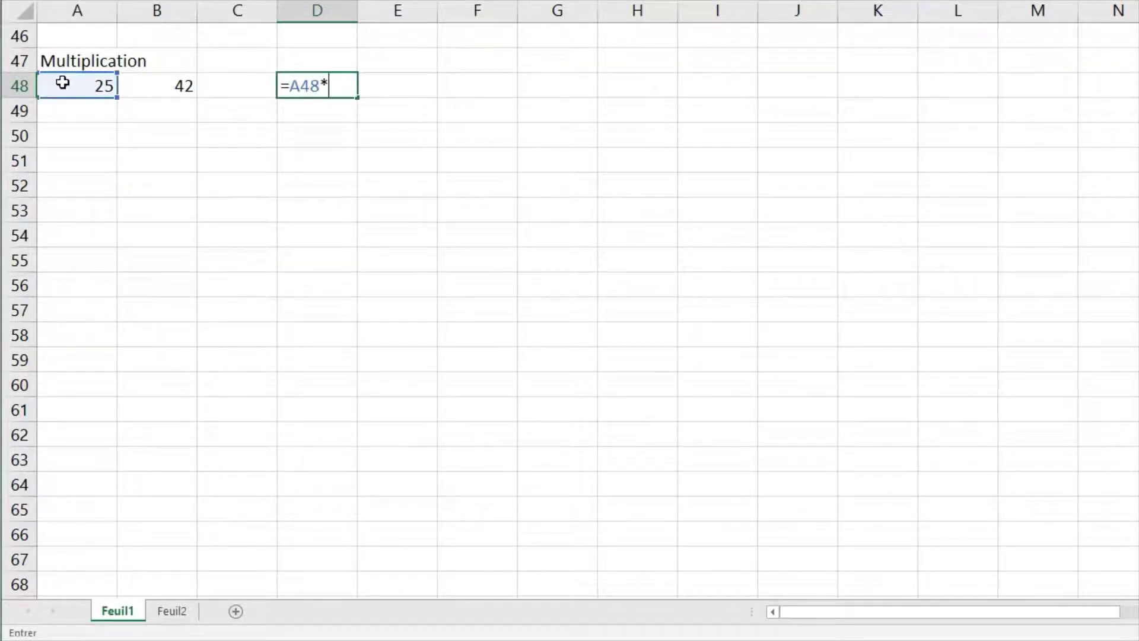
pyautogui.click(156, 86)
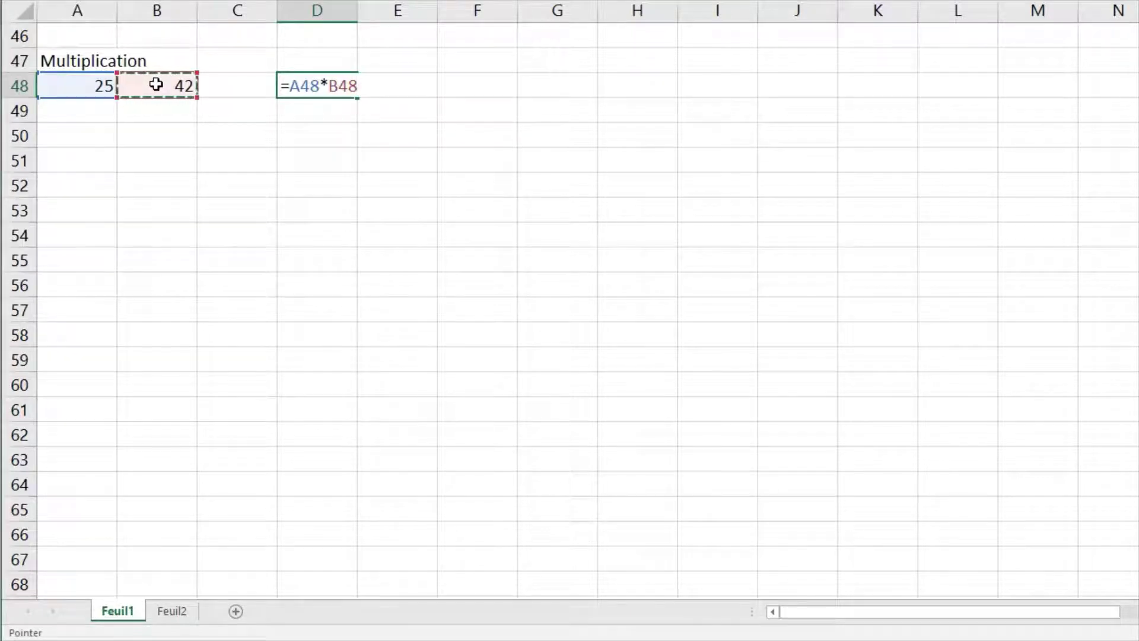
pyautogui.press('Return')
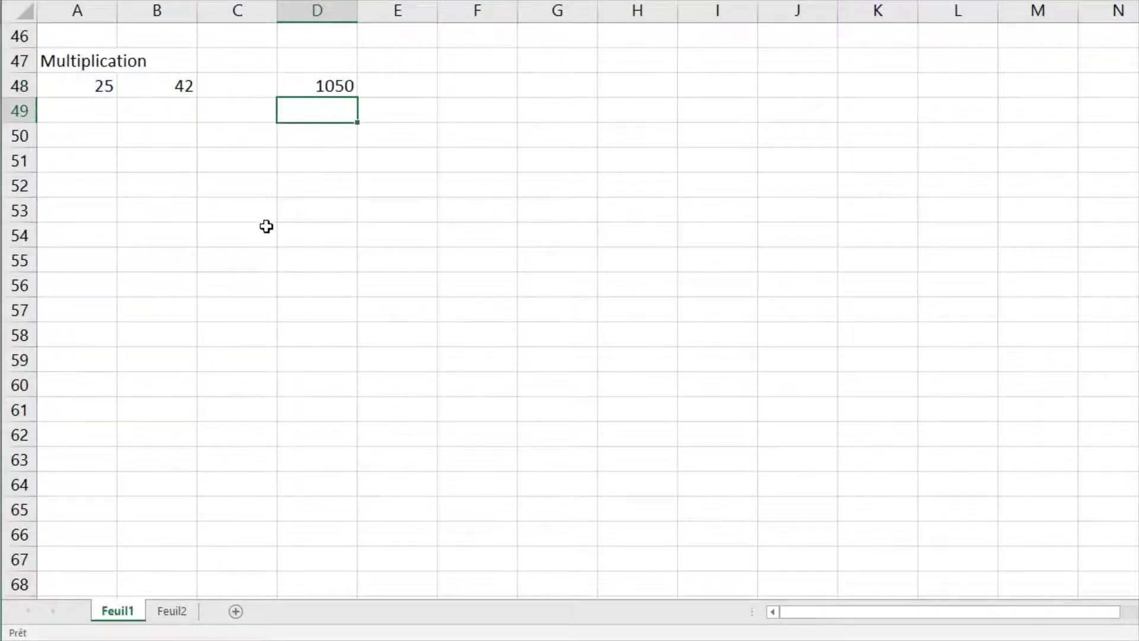
# Multiply the row of numbers under Produit in cell B74 with the formula =produit(A70:D70).
pyautogui.scroll(-7, 850, 247)
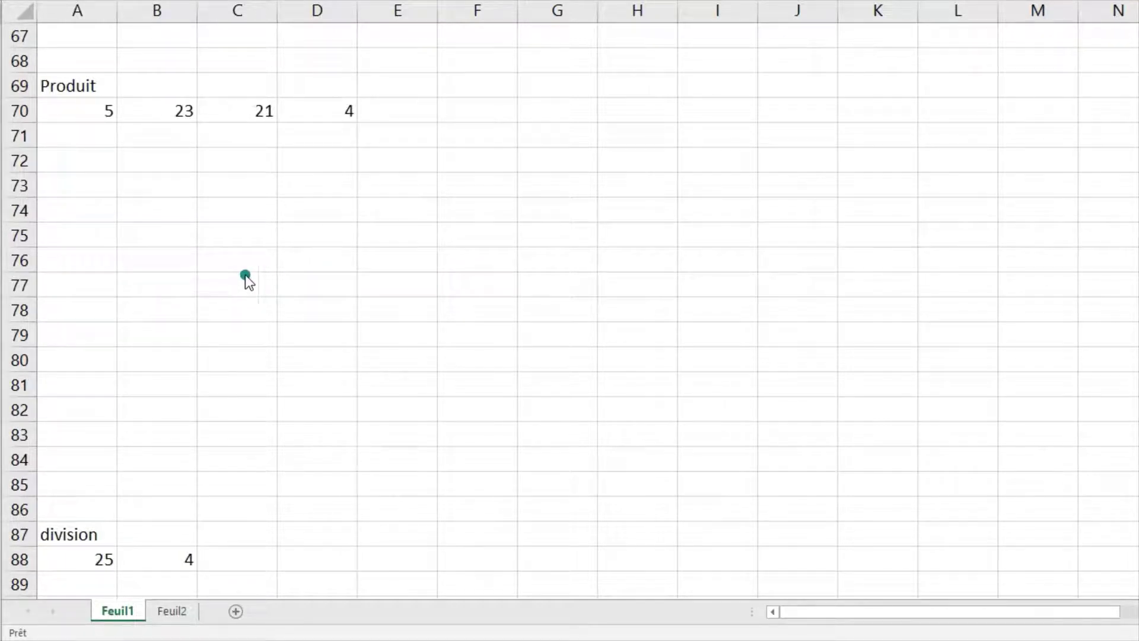
pyautogui.click(179, 210)
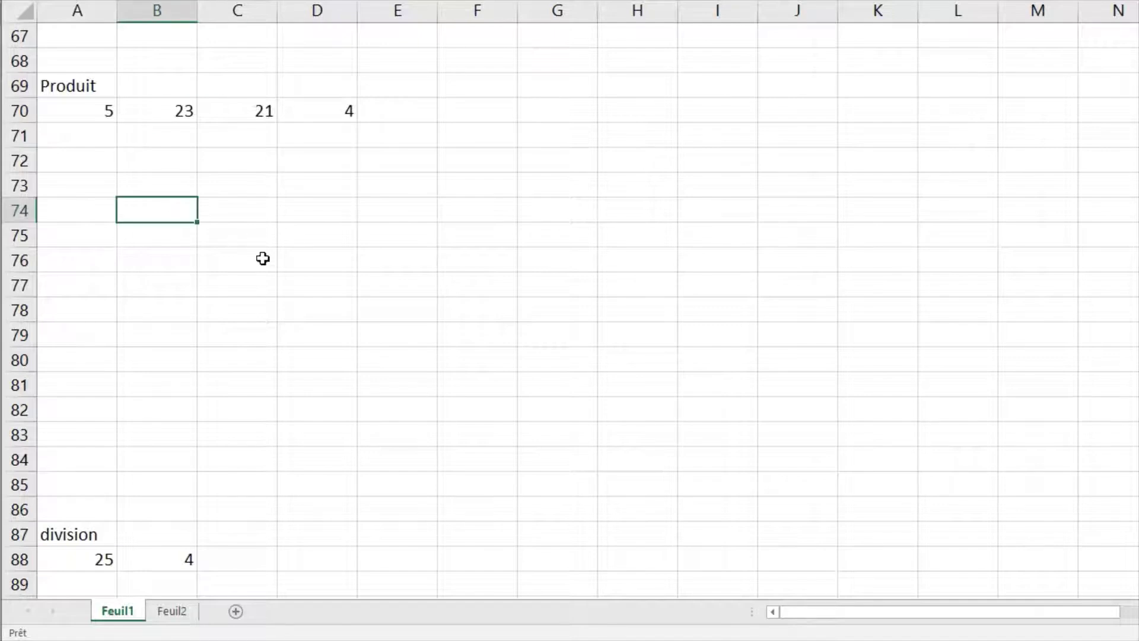
pyautogui.write('=pr')
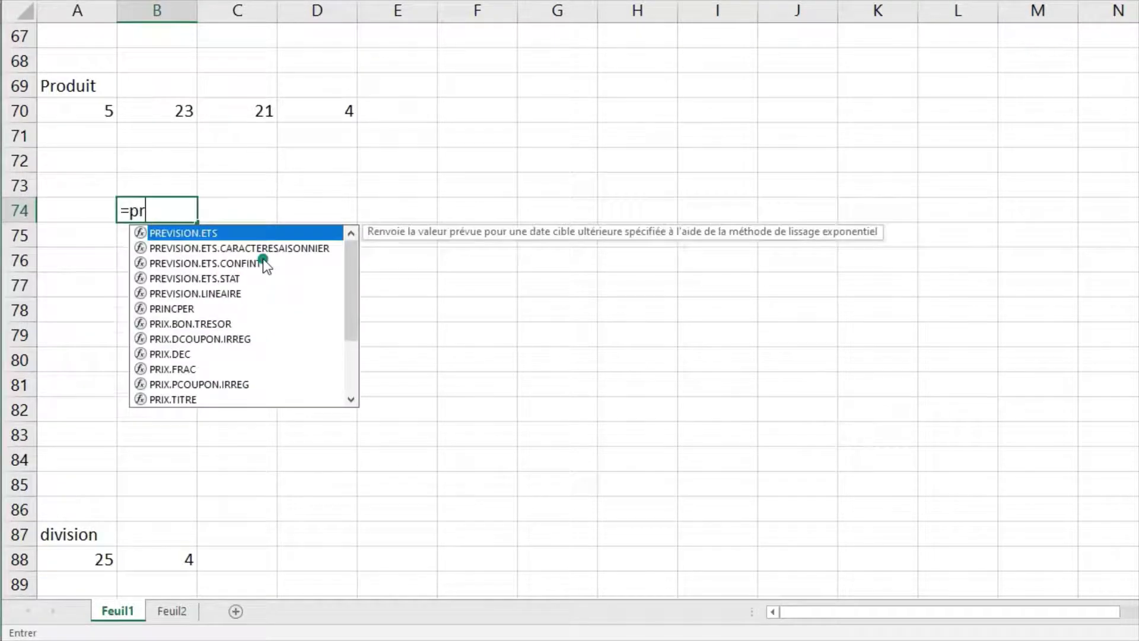
pyautogui.write('oduit(')
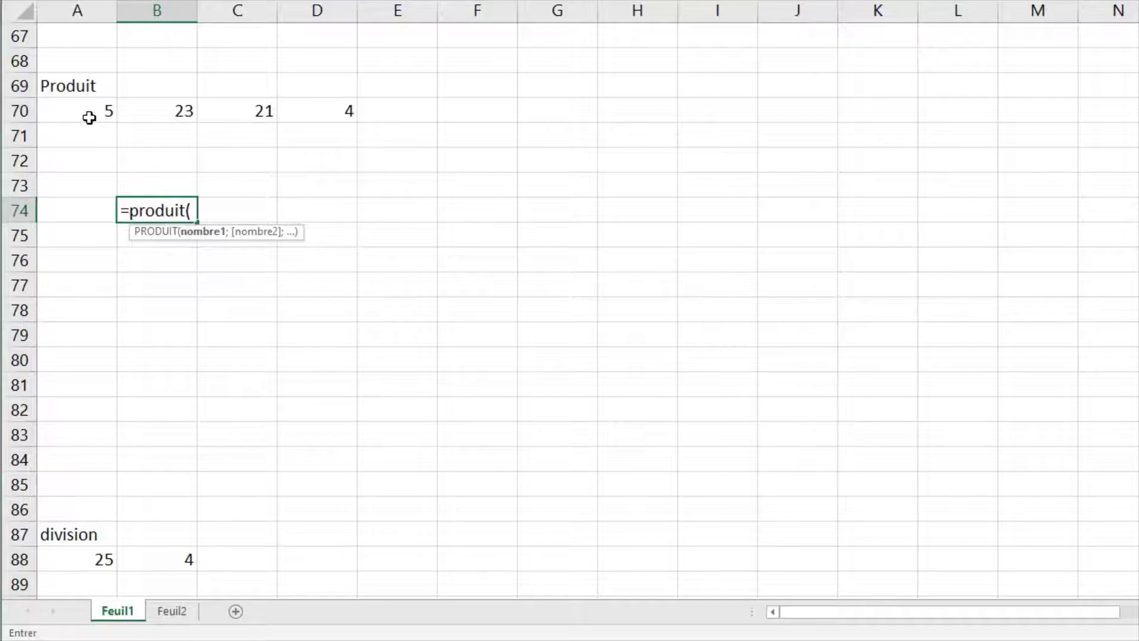
pyautogui.moveTo(92, 114); pyautogui.dragTo(319, 114)
pyautogui.write(')')
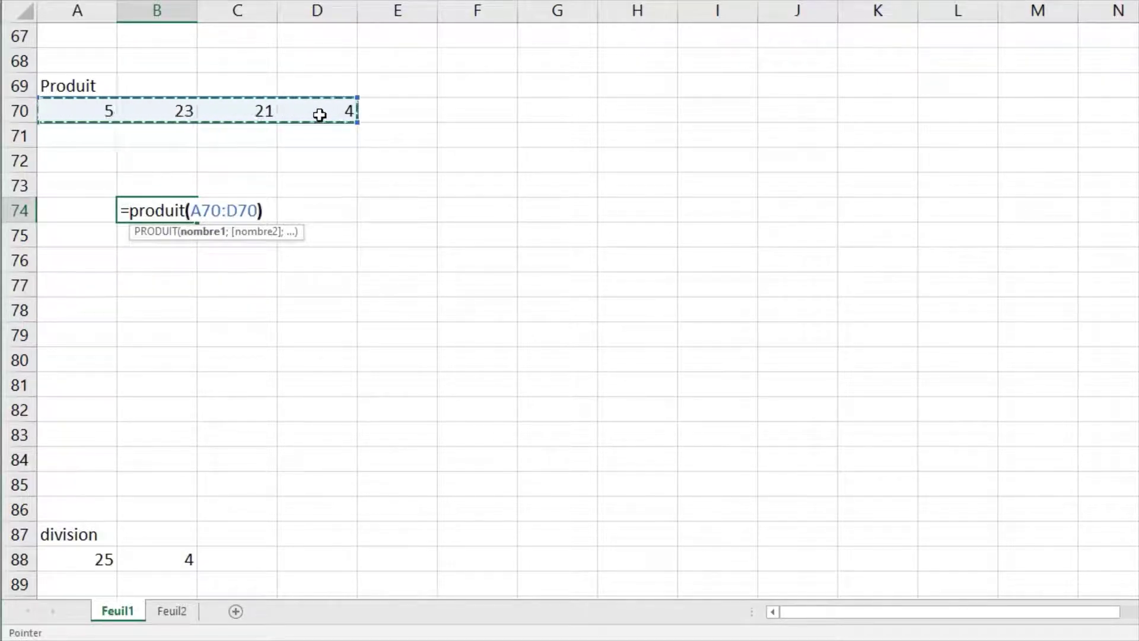
pyautogui.press('Return')
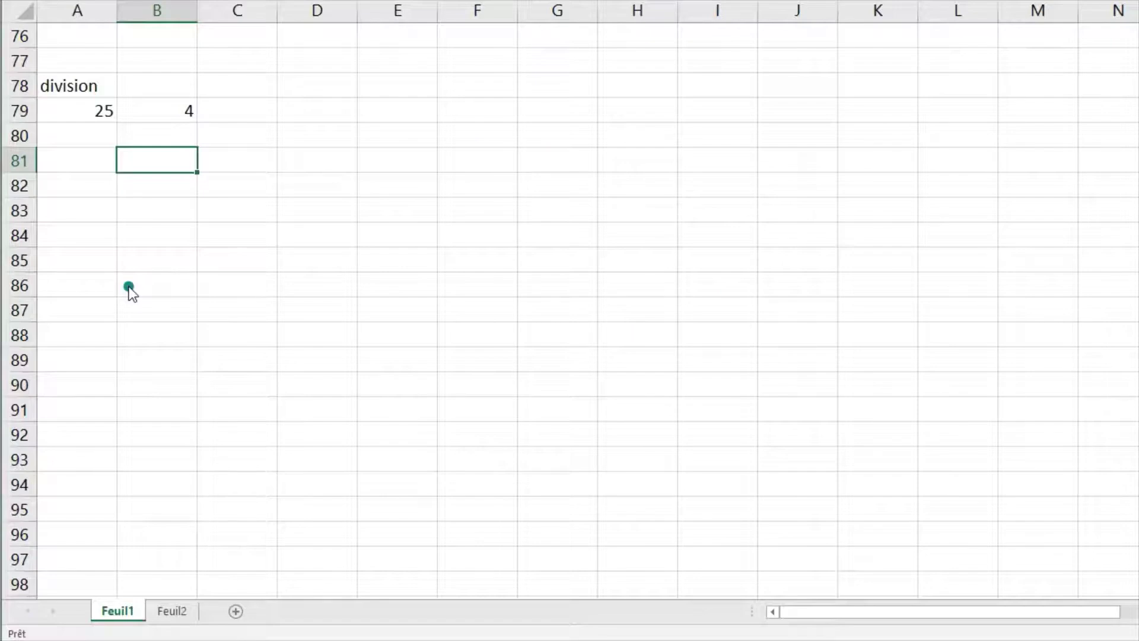
# Divide A79 by B79 in cell B81 with the formula =A79/B79.
pyautogui.write('=')
pyautogui.click(87, 117)
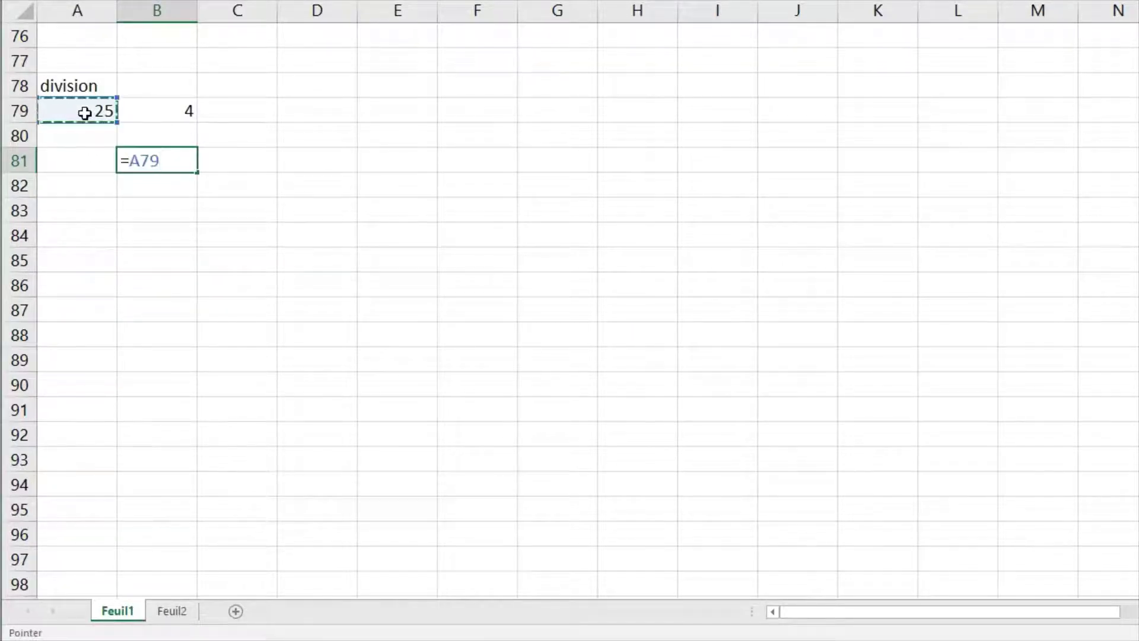
pyautogui.write('/')
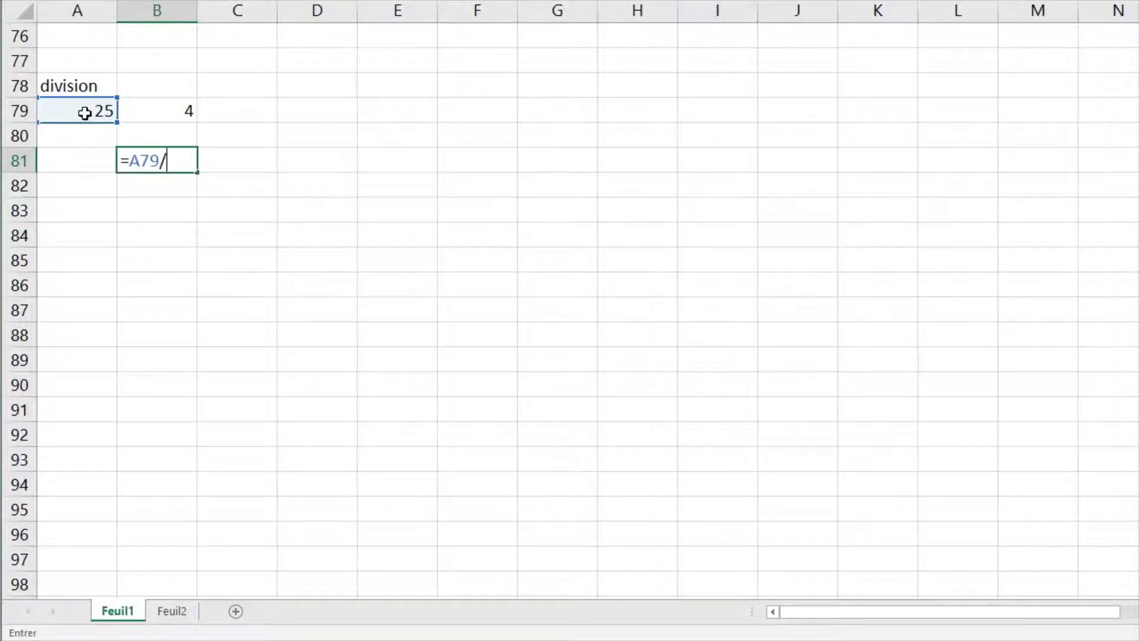
pyautogui.click(147, 109)
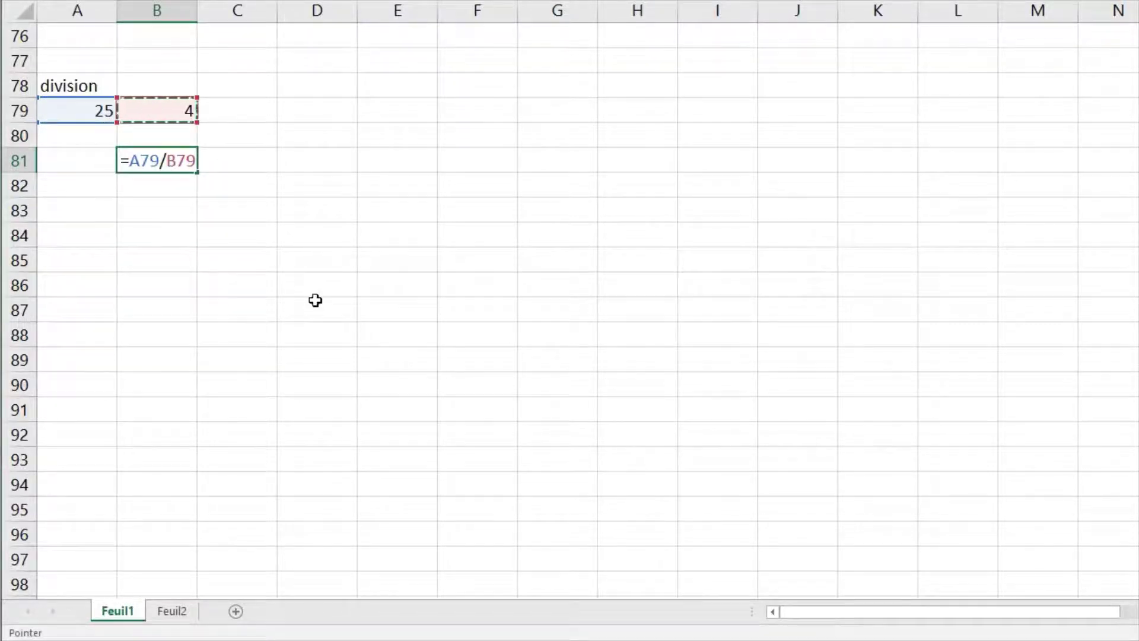
pyautogui.press('Return')
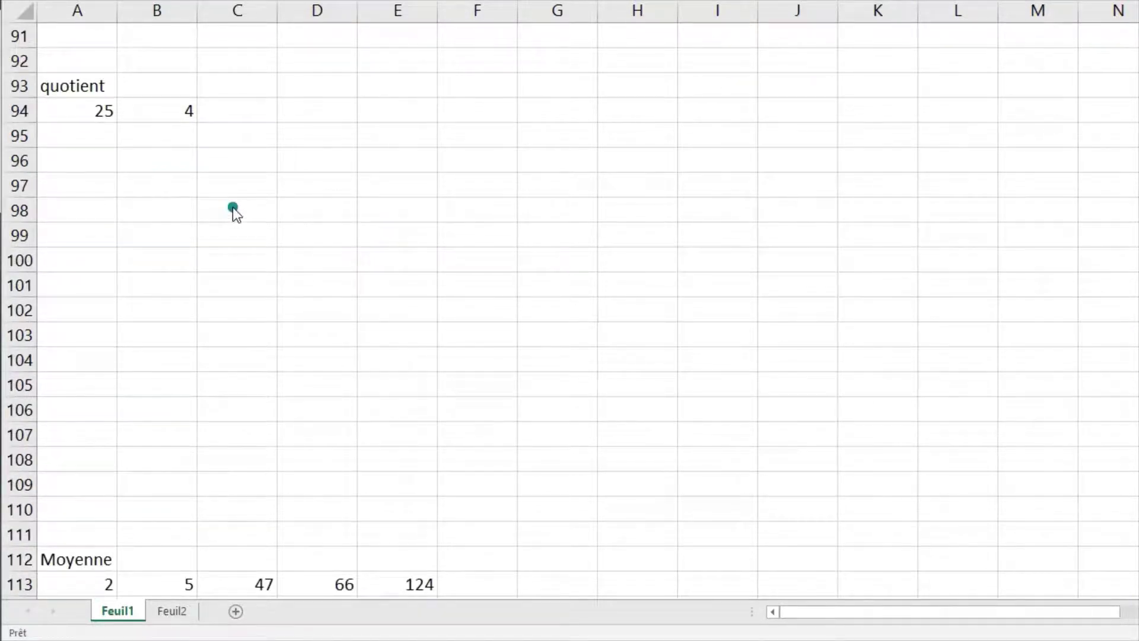
# Compute the integer quotient of A94 and B94 in cell B96 with the formula =quotient(A94;B94).
pyautogui.click(198, 188)
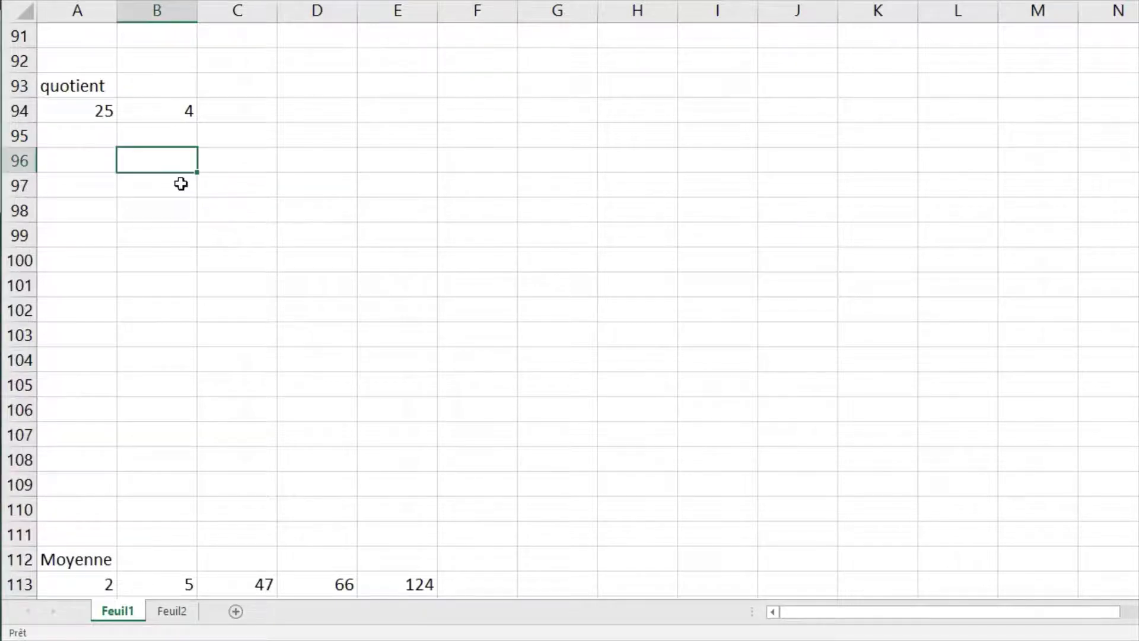
pyautogui.write('=quotient(')
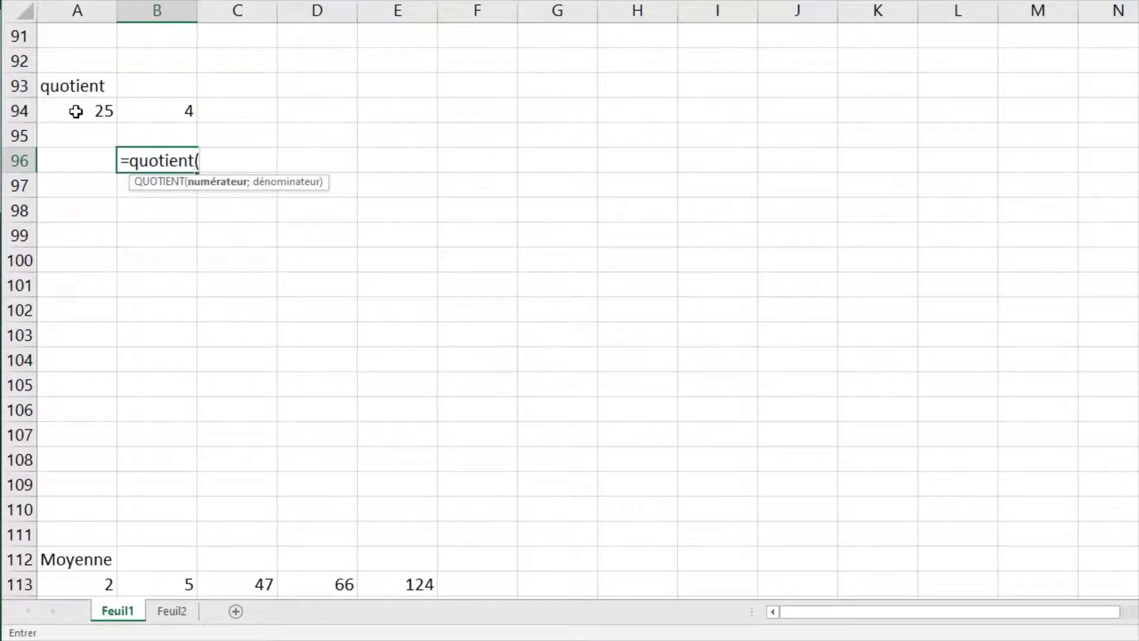
pyautogui.click(74, 113)
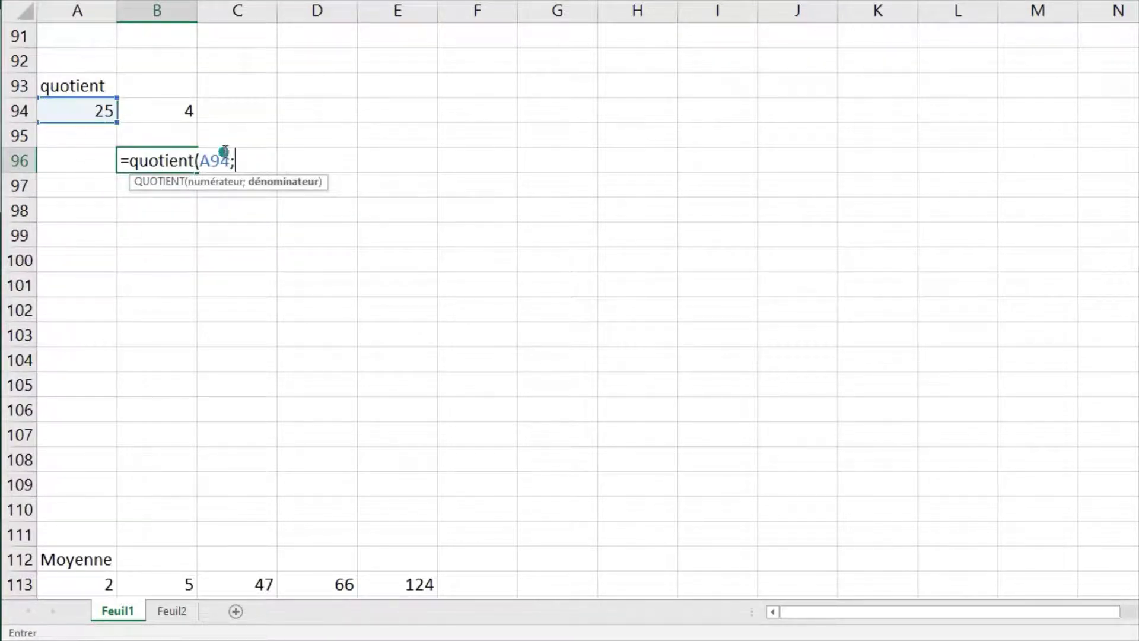
pyautogui.write(';')
pyautogui.click(173, 112)
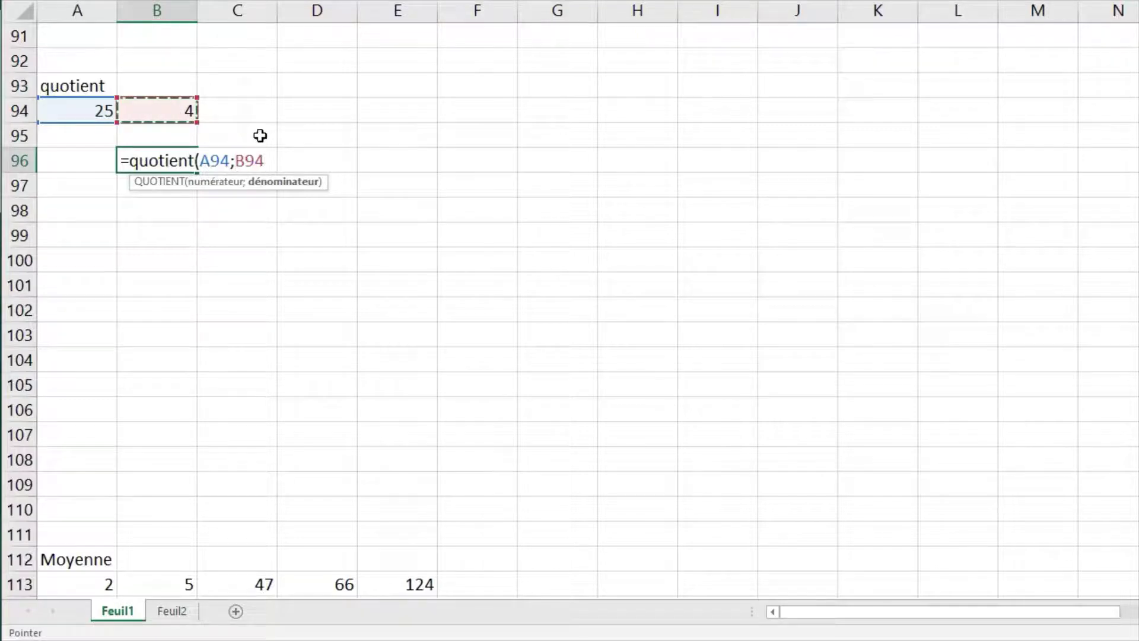
pyautogui.write(')')
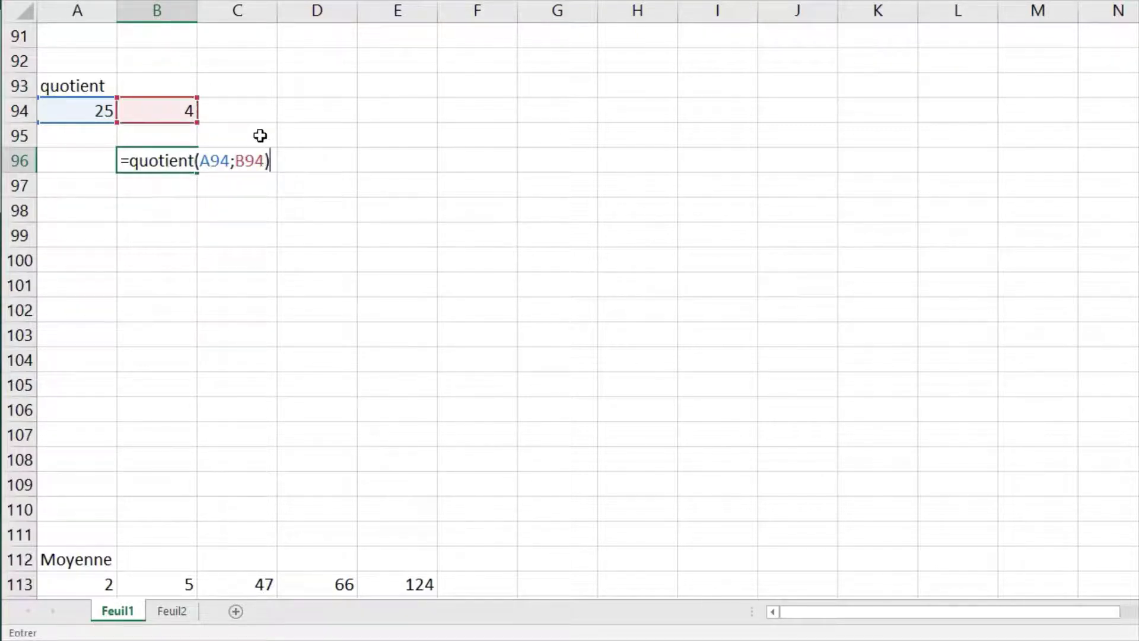
pyautogui.press('Return')
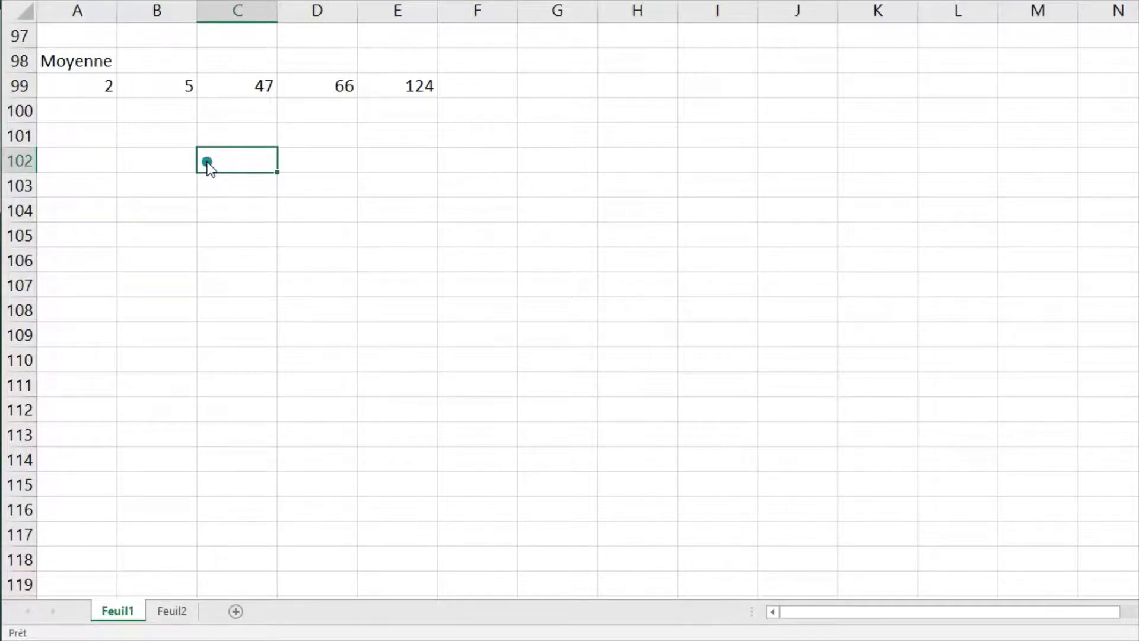
# Average the row of numbers under Moyenne in cell C102 with the formula =moyenne(A99:E99).
pyautogui.write('=moyenne(')
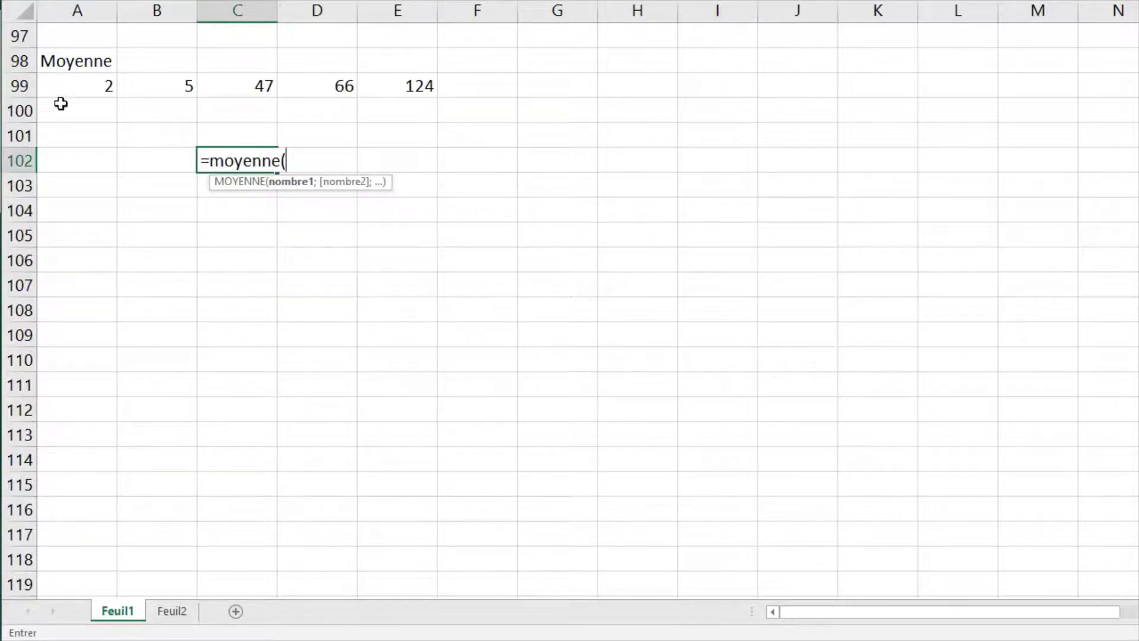
pyautogui.moveTo(65, 86); pyautogui.dragTo(382, 88)
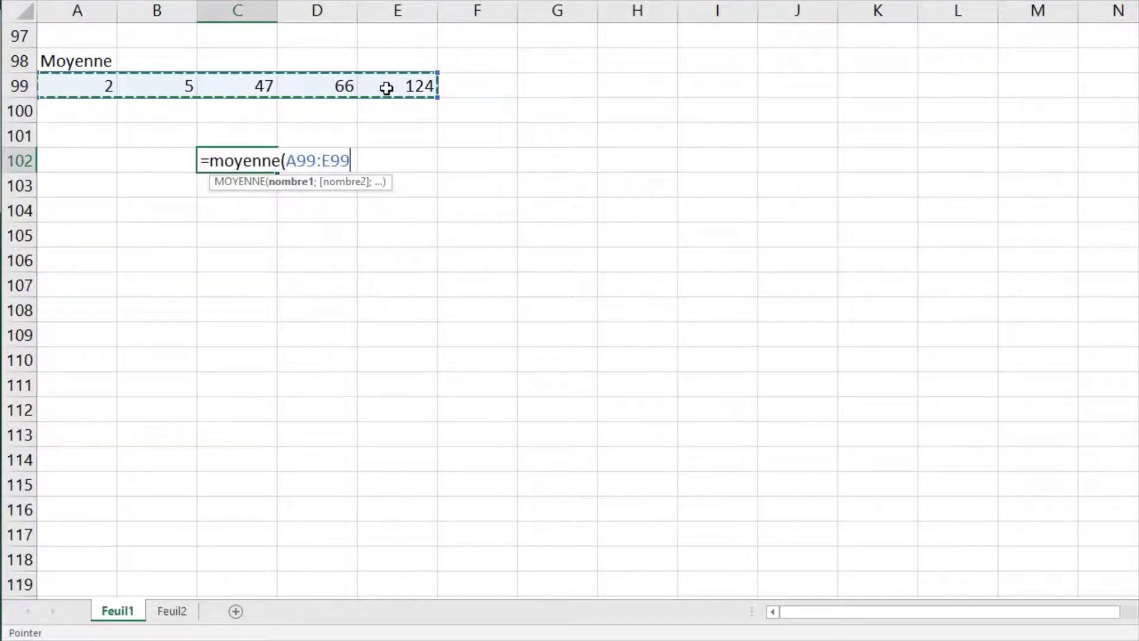
pyautogui.write(')')
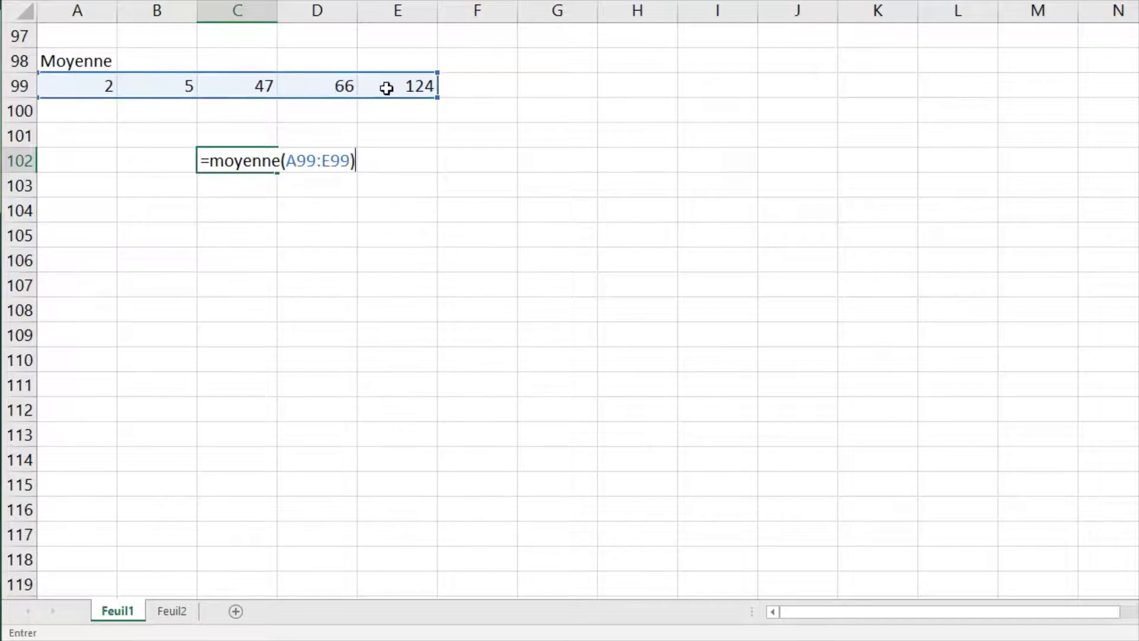
pyautogui.press('Return')
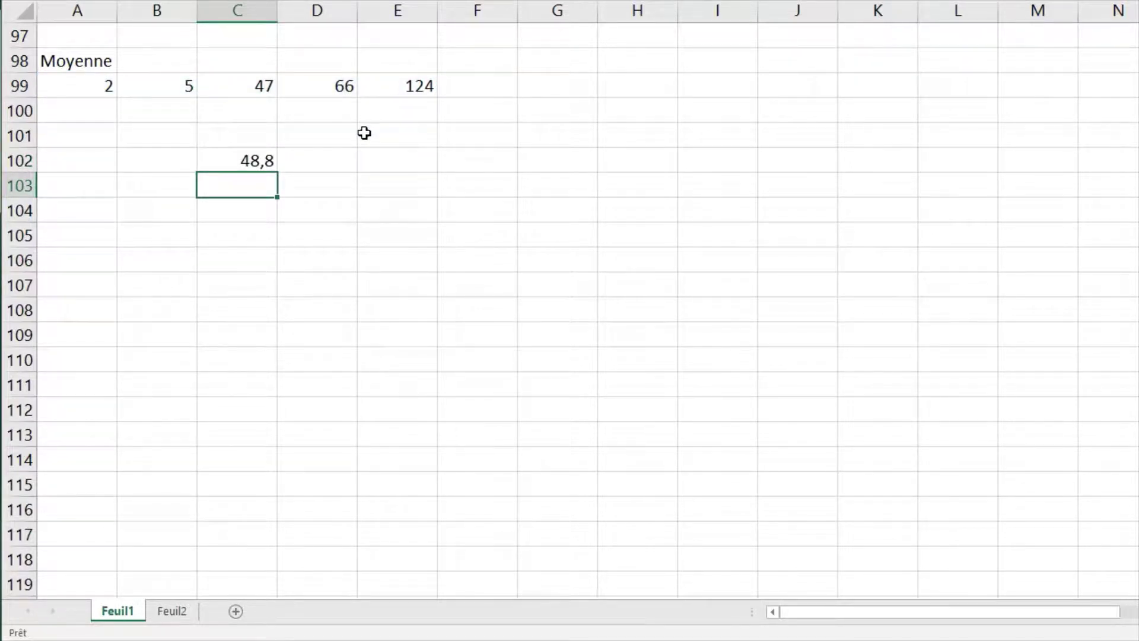
# Average the first four Moyenne values individually in cell C103 with the formula =moyenne(A99;B99;C99;D99).
pyautogui.write('=moy')
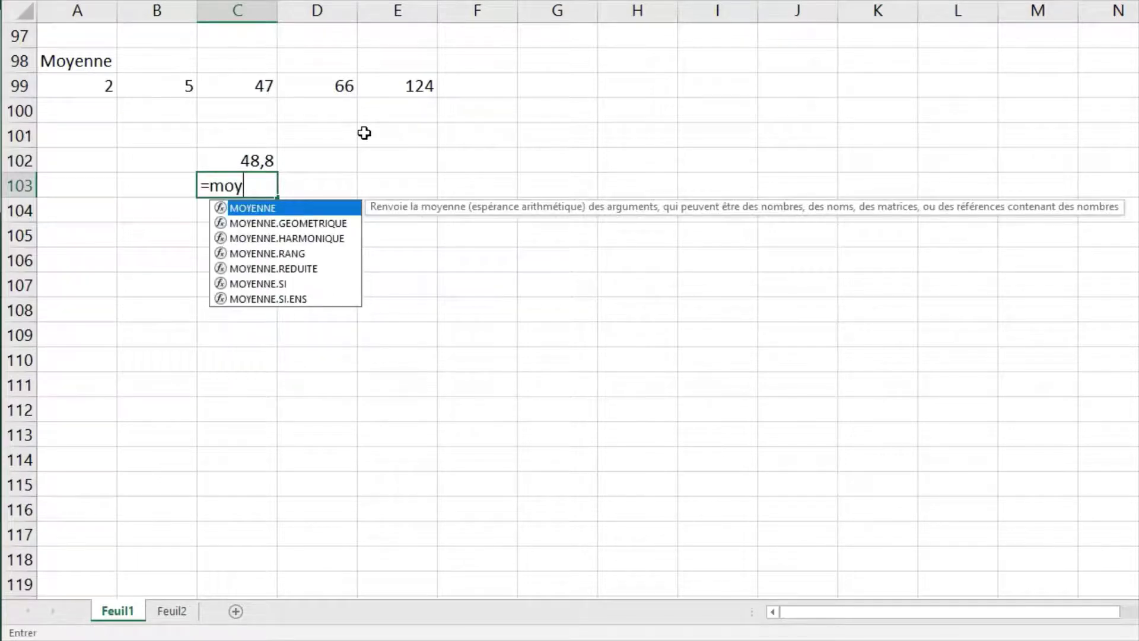
pyautogui.write('enne(')
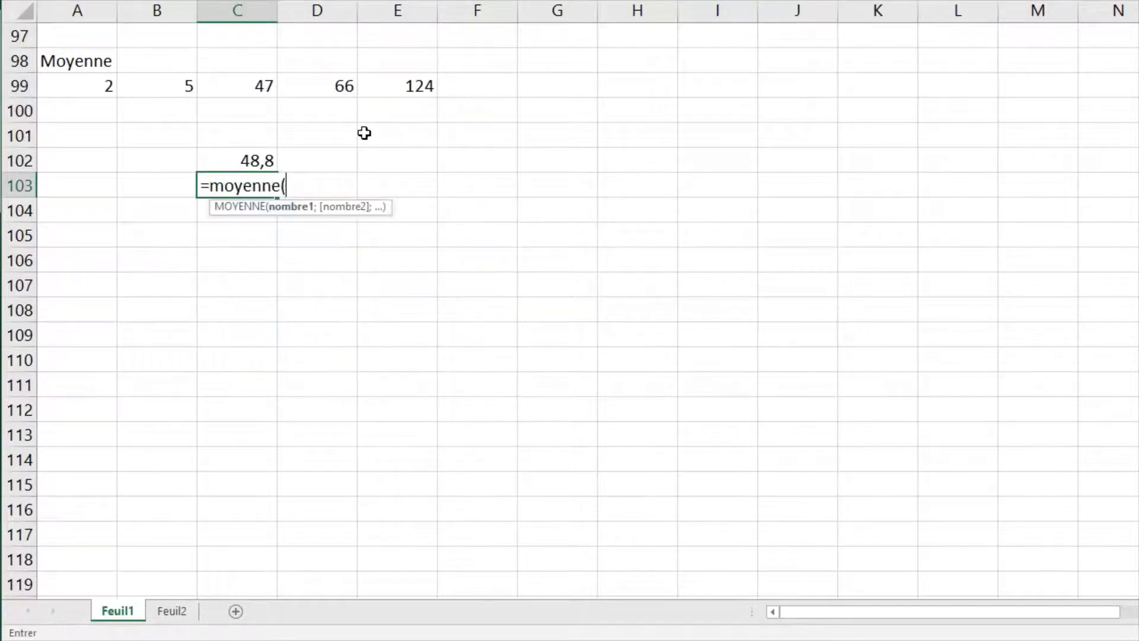
pyautogui.click(87, 84)
pyautogui.write(';')
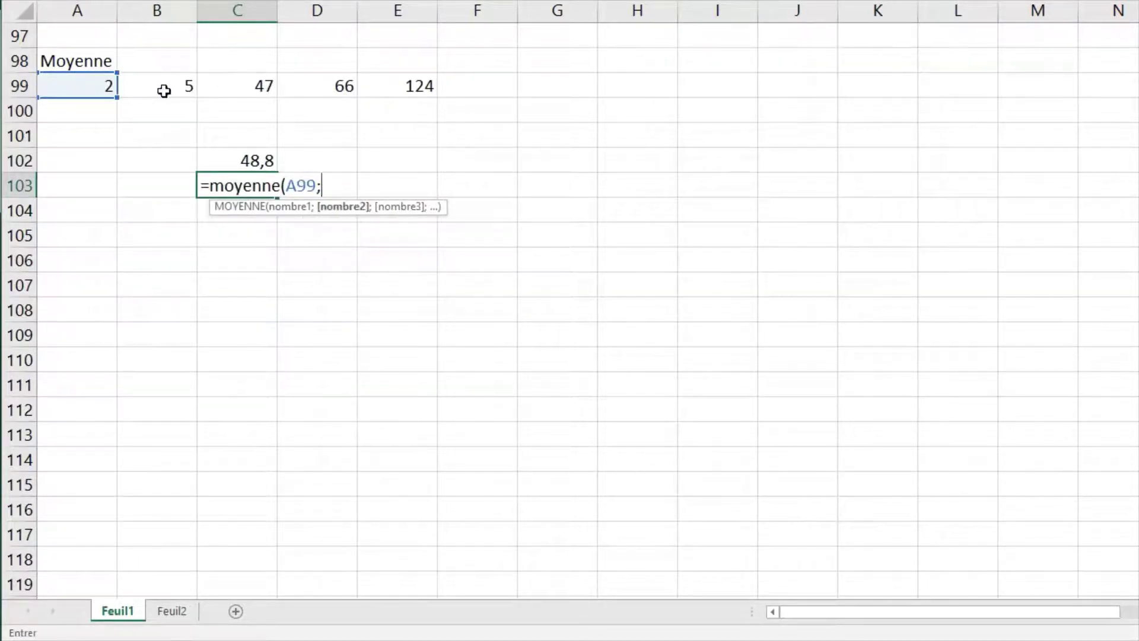
pyautogui.click(163, 89)
pyautogui.write(';')
pyautogui.click(255, 86)
pyautogui.write(';')
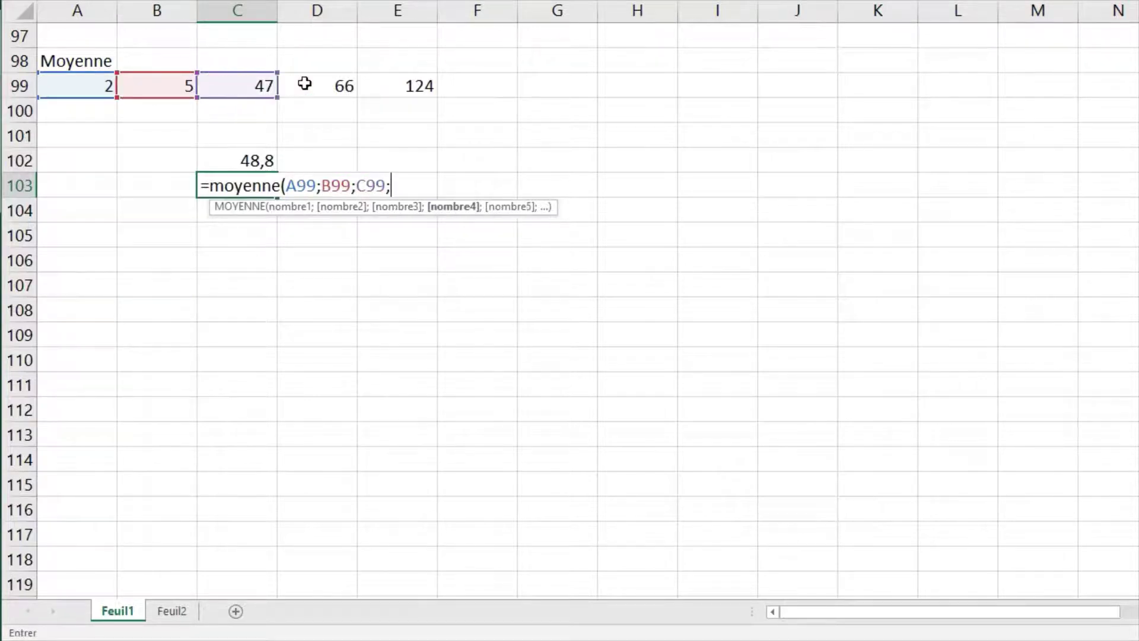
pyautogui.click(325, 86)
pyautogui.write(')')
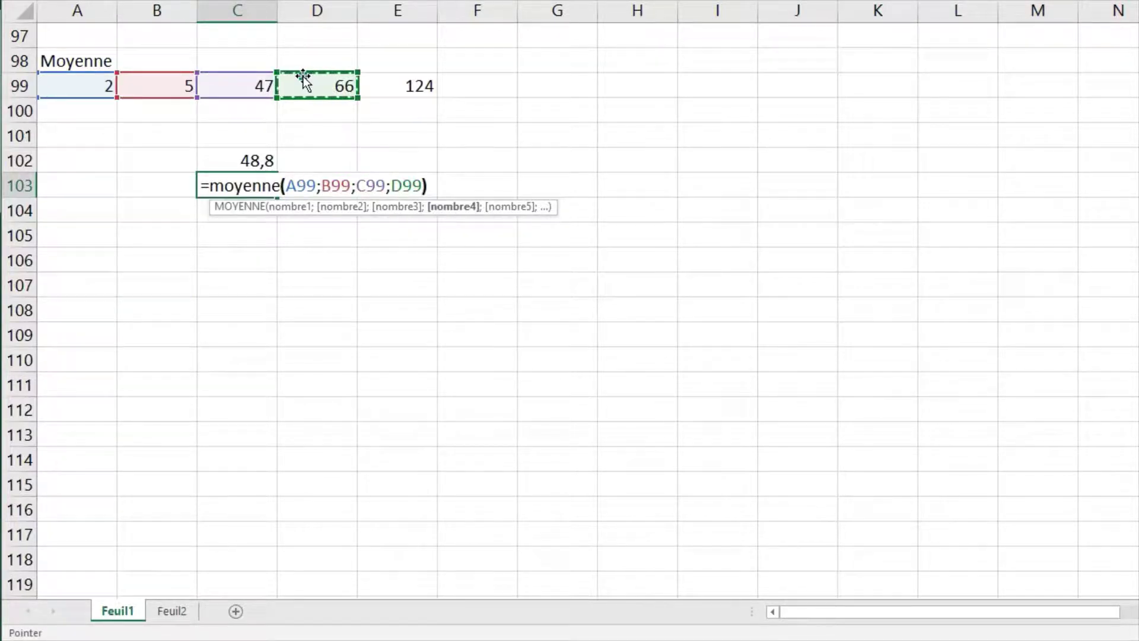
pyautogui.press('Return')
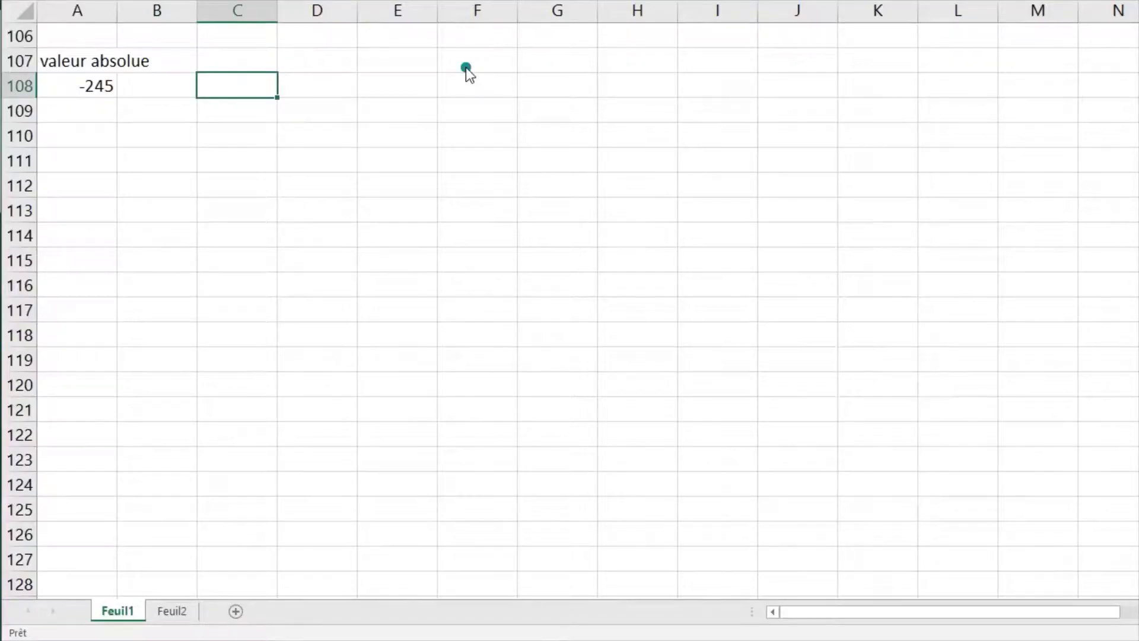
# Compute the absolute value of A108 in cell C108 with the formula =abs(A108).
pyautogui.write('=abs')
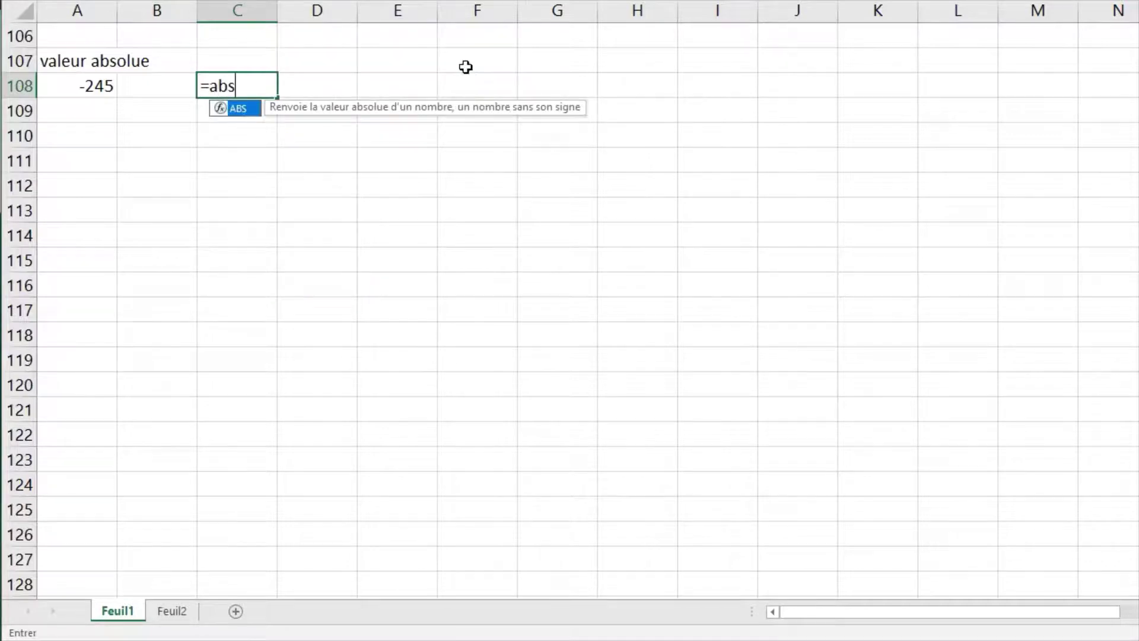
pyautogui.write('(')
pyautogui.click(104, 80)
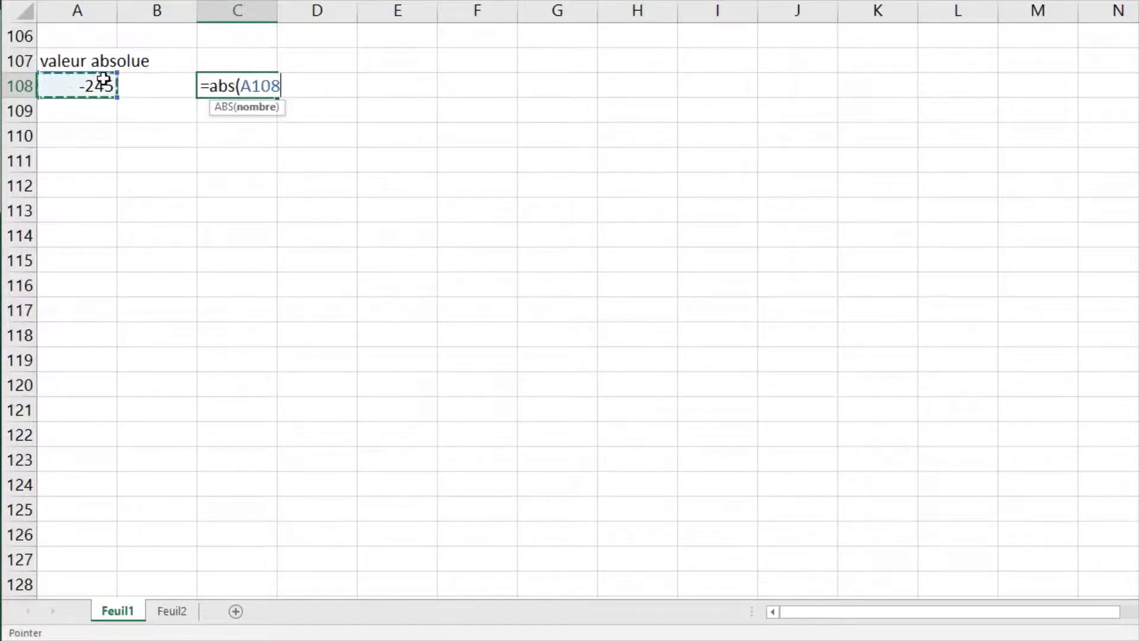
pyautogui.write(')')
pyautogui.press('Return')
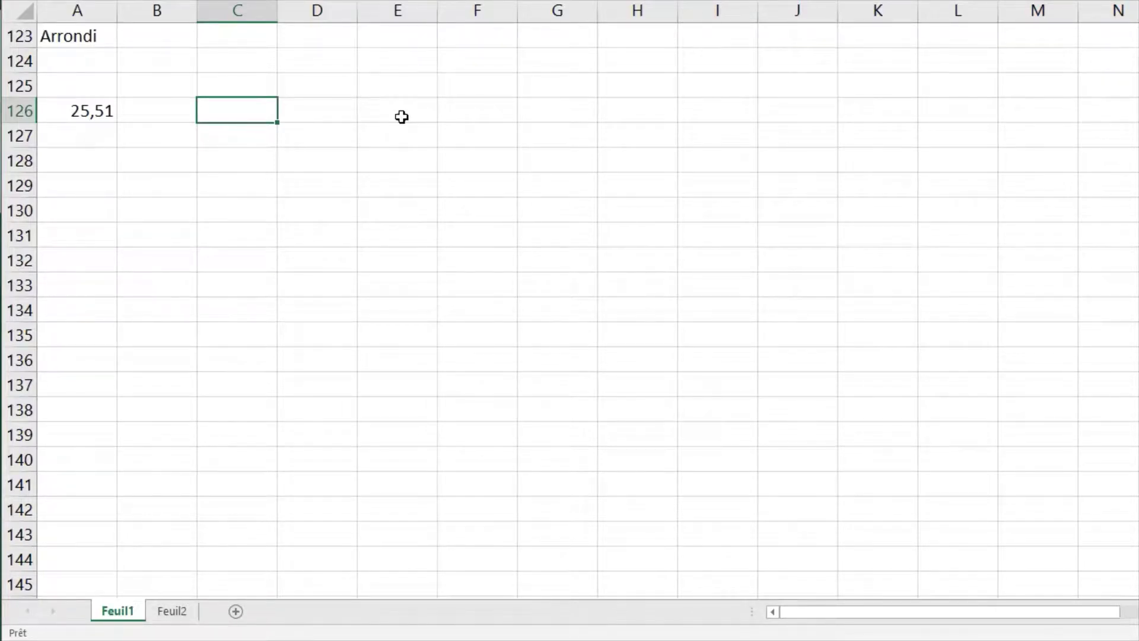
# Round A126 to zero decimals in cell C126 with the formula =arrondi(A126;0).
pyautogui.write('=arr')
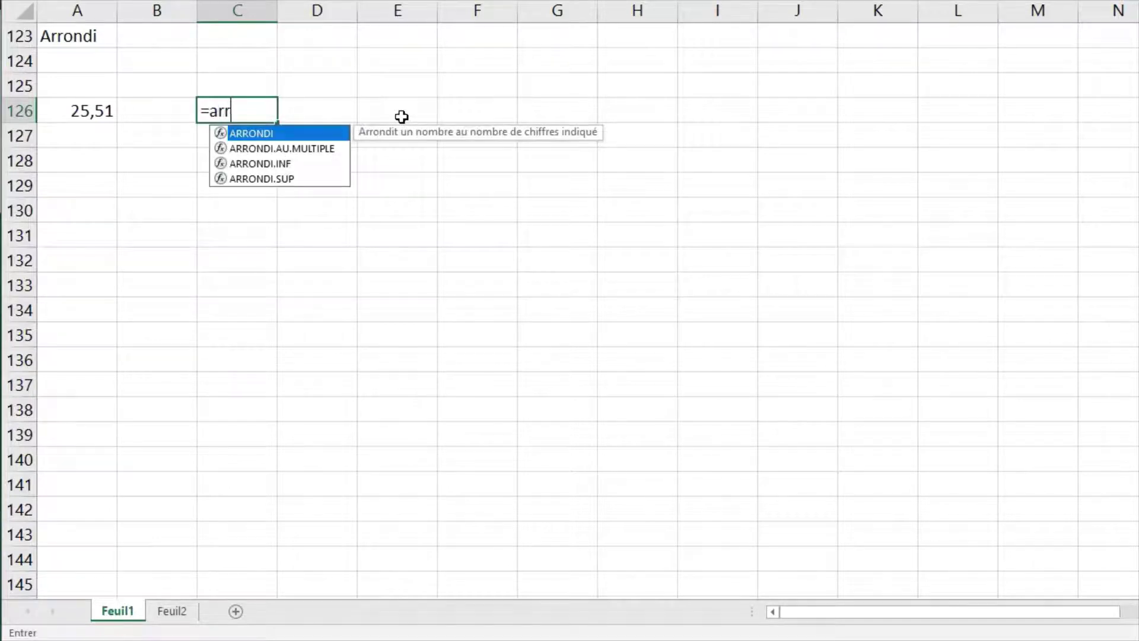
pyautogui.write('ondi(')
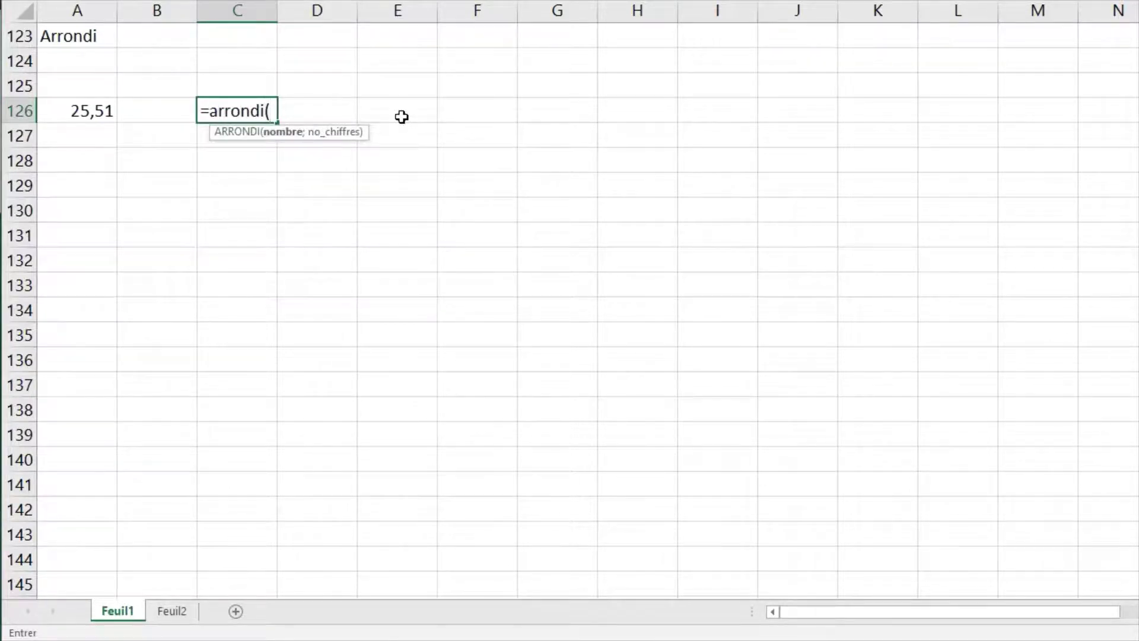
pyautogui.click(79, 113)
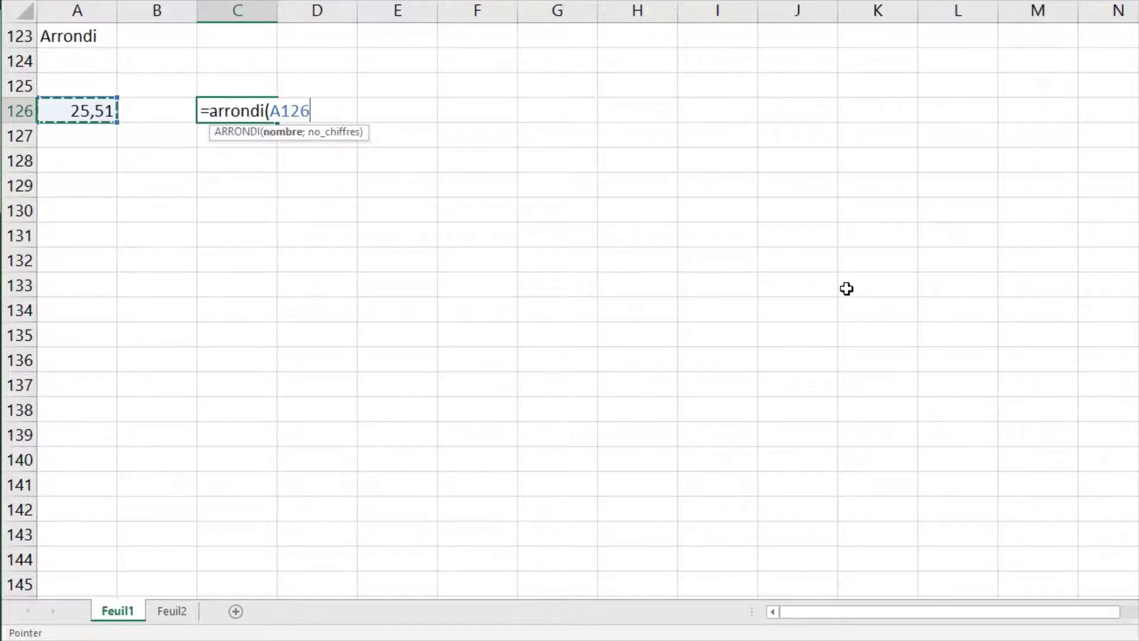
pyautogui.write(';')
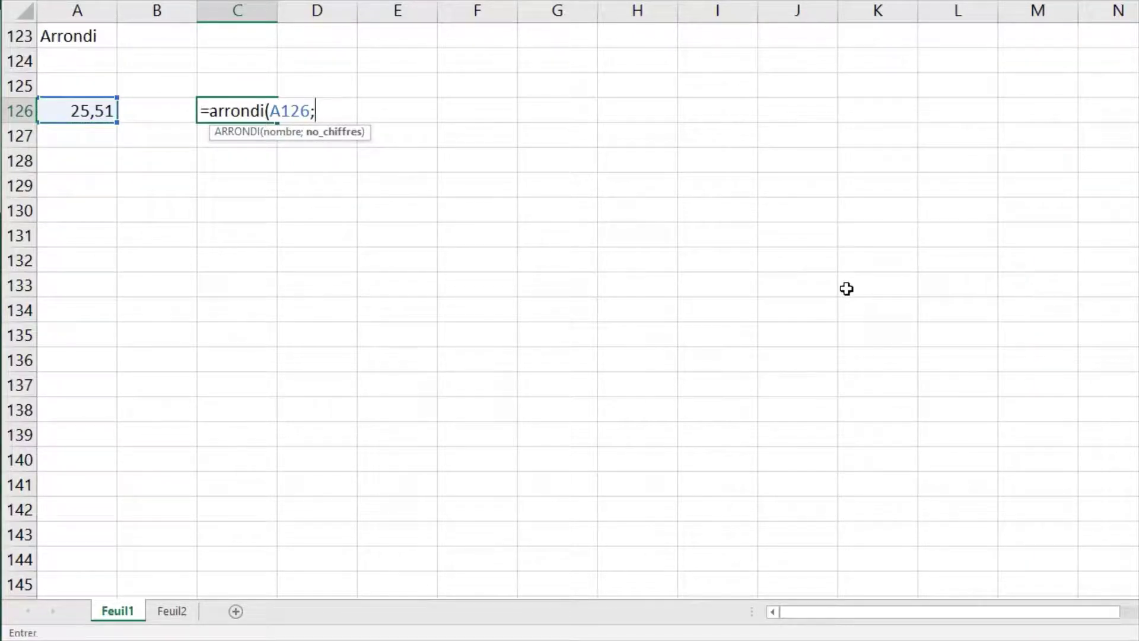
pyautogui.write('0)')
pyautogui.press('Return')
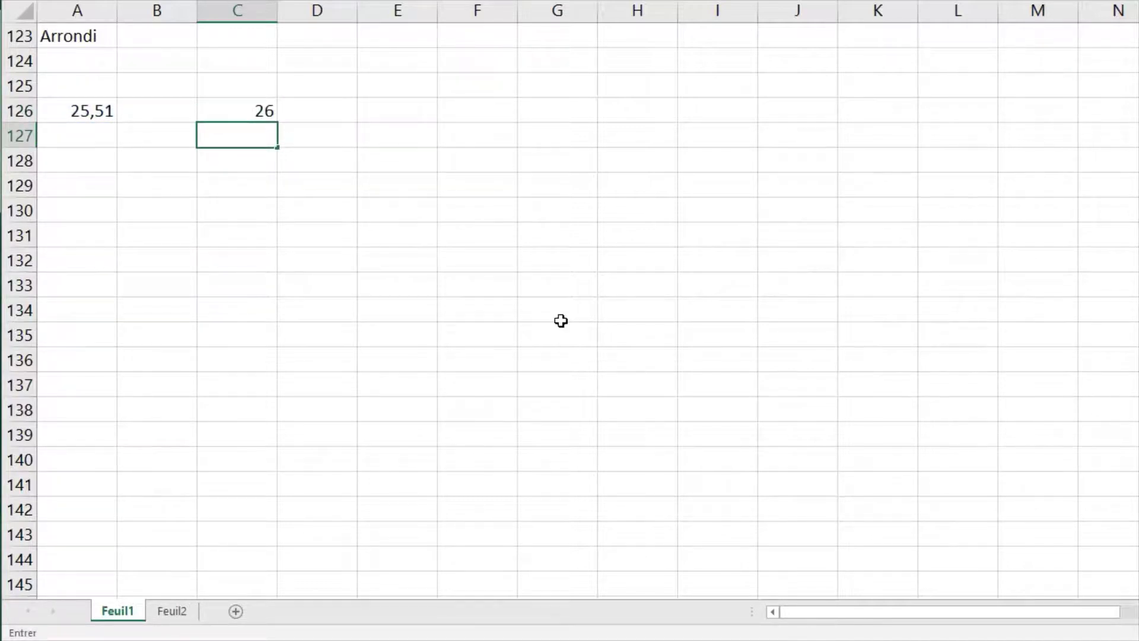
# Round A126 down to zero decimals in cell C127 with the formula =arrondi.inf(A126;0).
pyautogui.write('=arrondi')
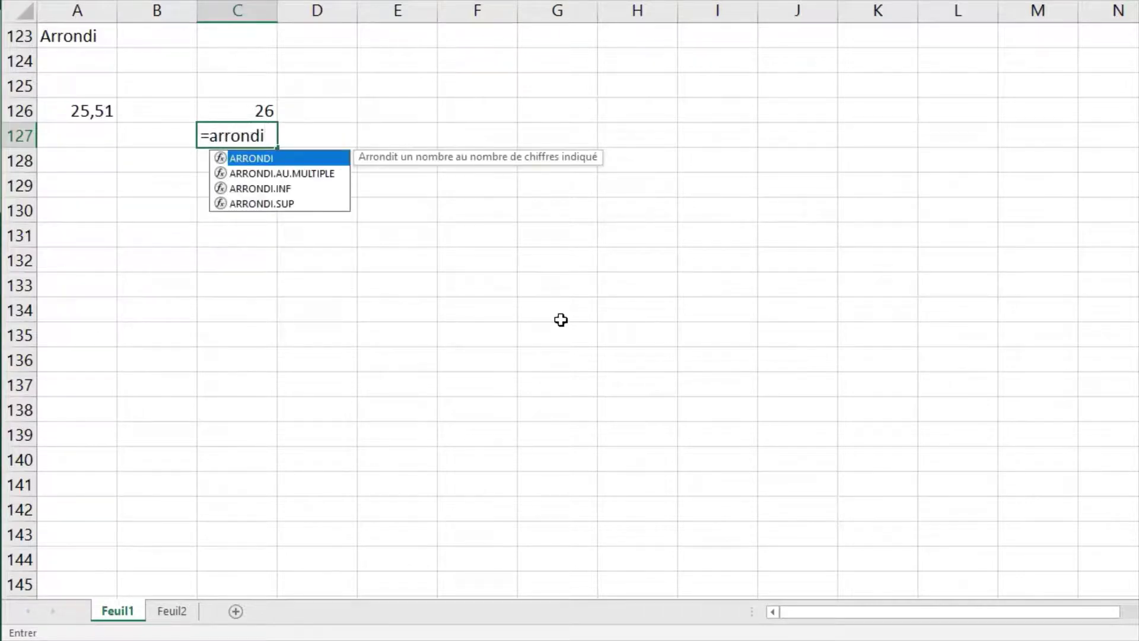
pyautogui.write('.inf(')
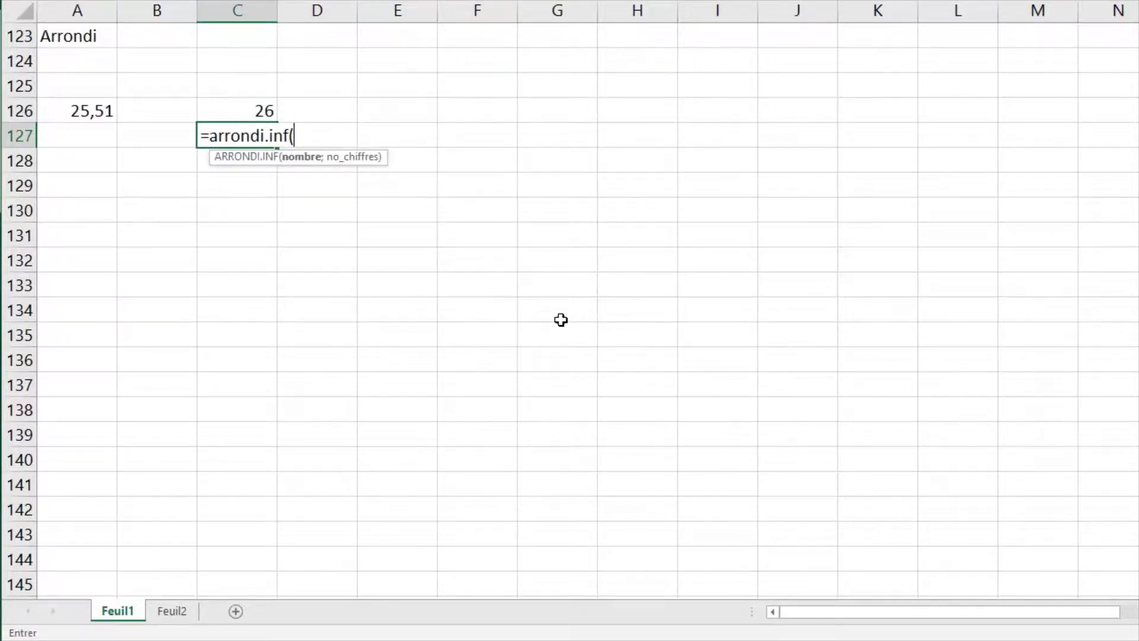
pyautogui.click(62, 112)
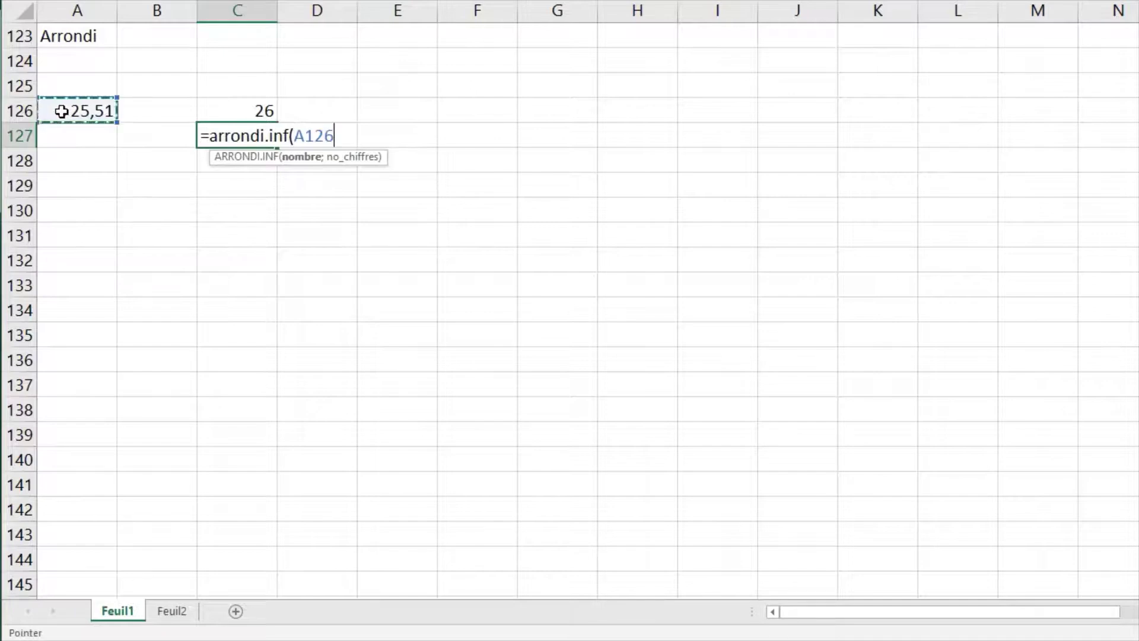
pyautogui.write(';0)')
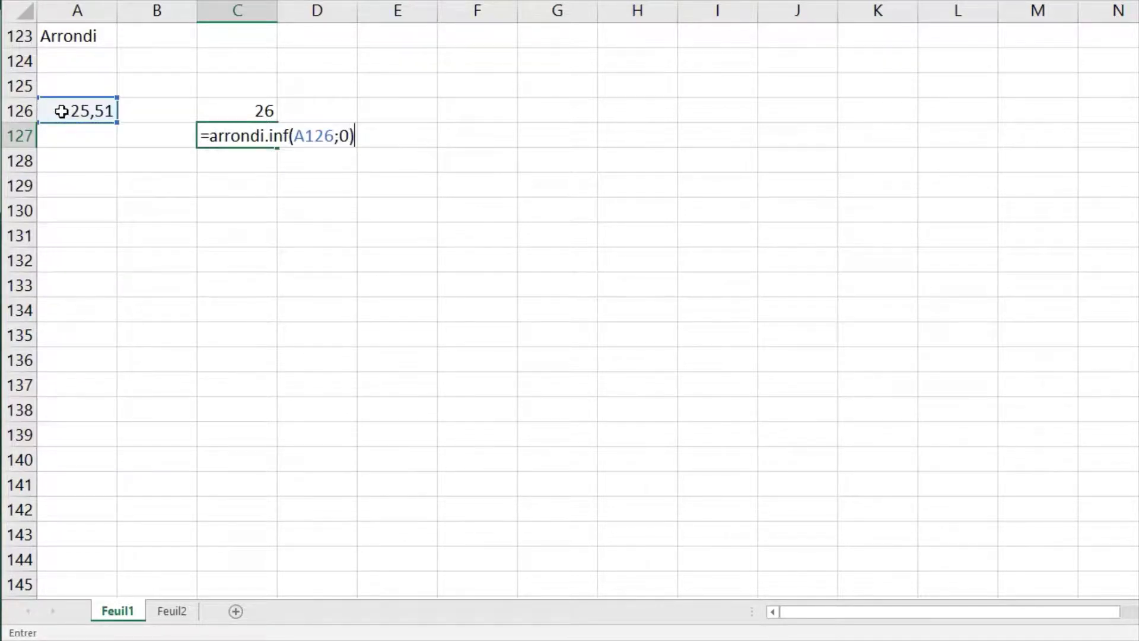
pyautogui.press('Return')
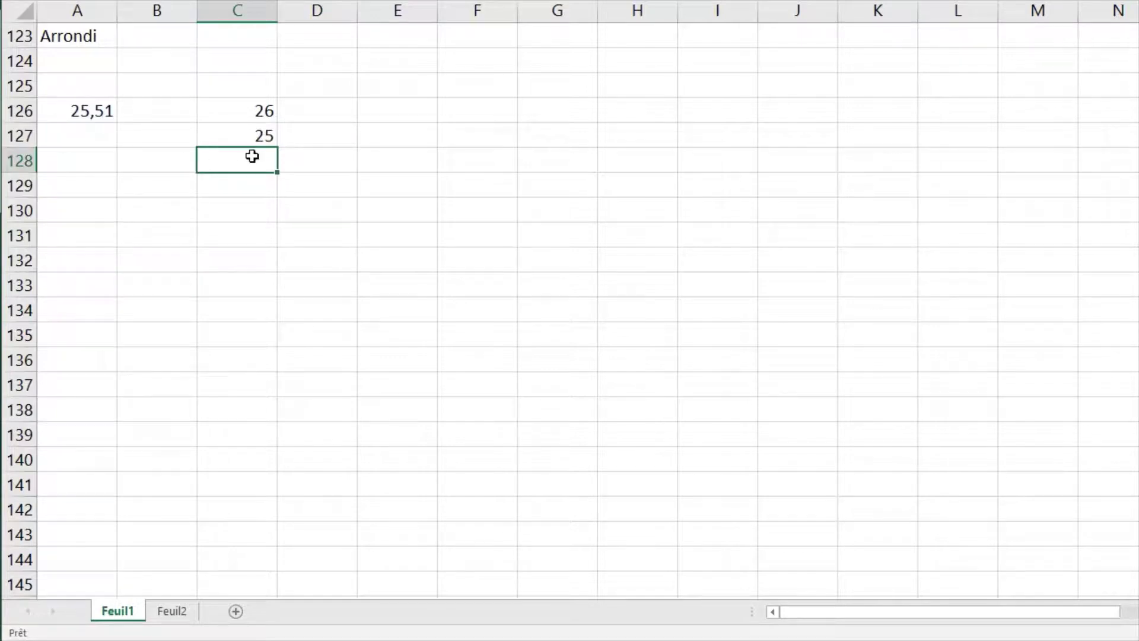
# Extract the integer part of A126 in cell D127 with the formula =ent(A126).
pyautogui.click(303, 137)
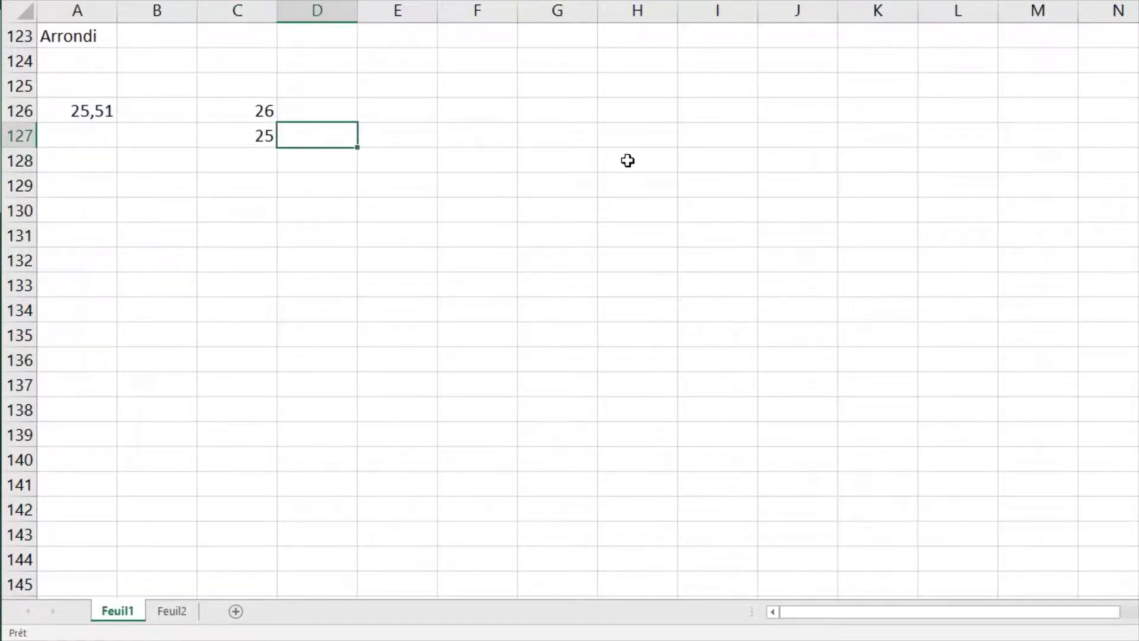
pyautogui.write('=ent(')
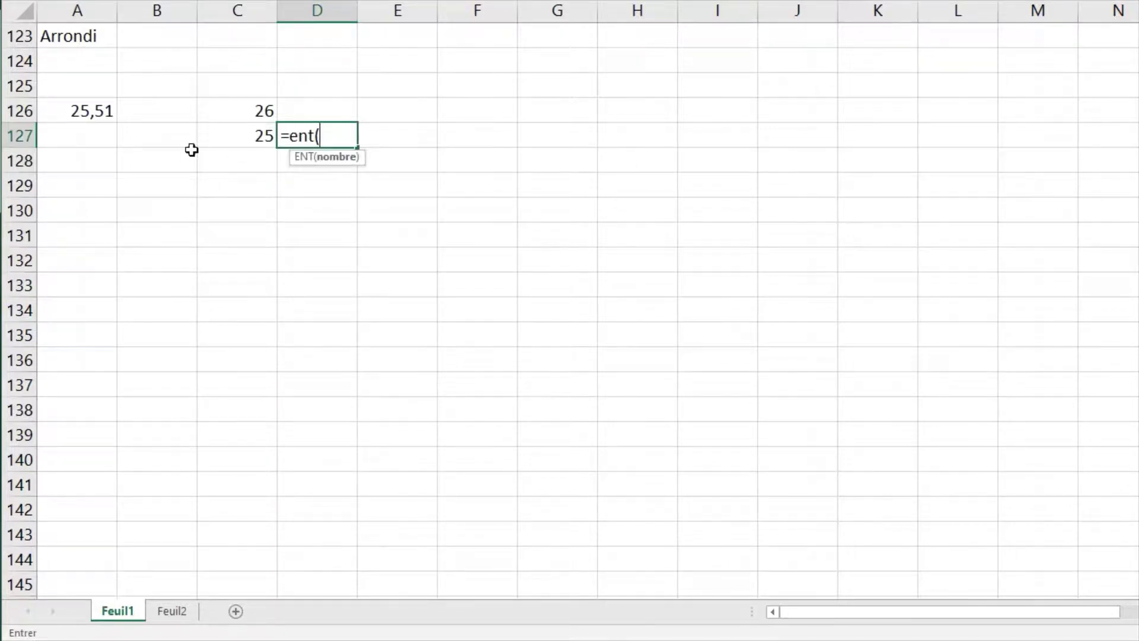
pyautogui.click(92, 112)
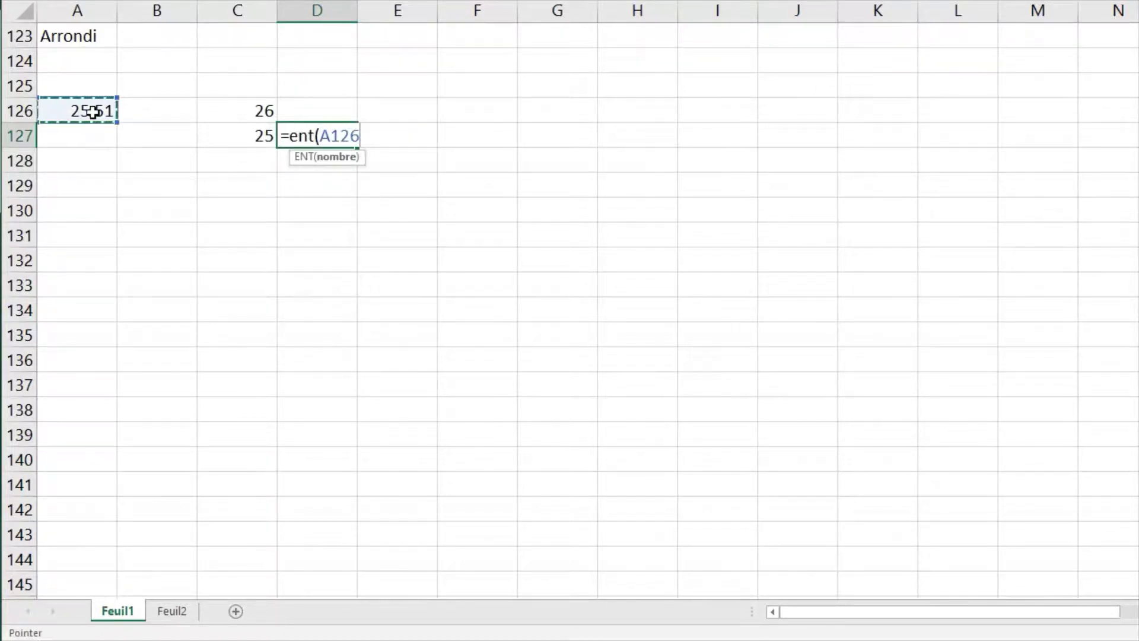
pyautogui.write(')')
pyautogui.press('Return')
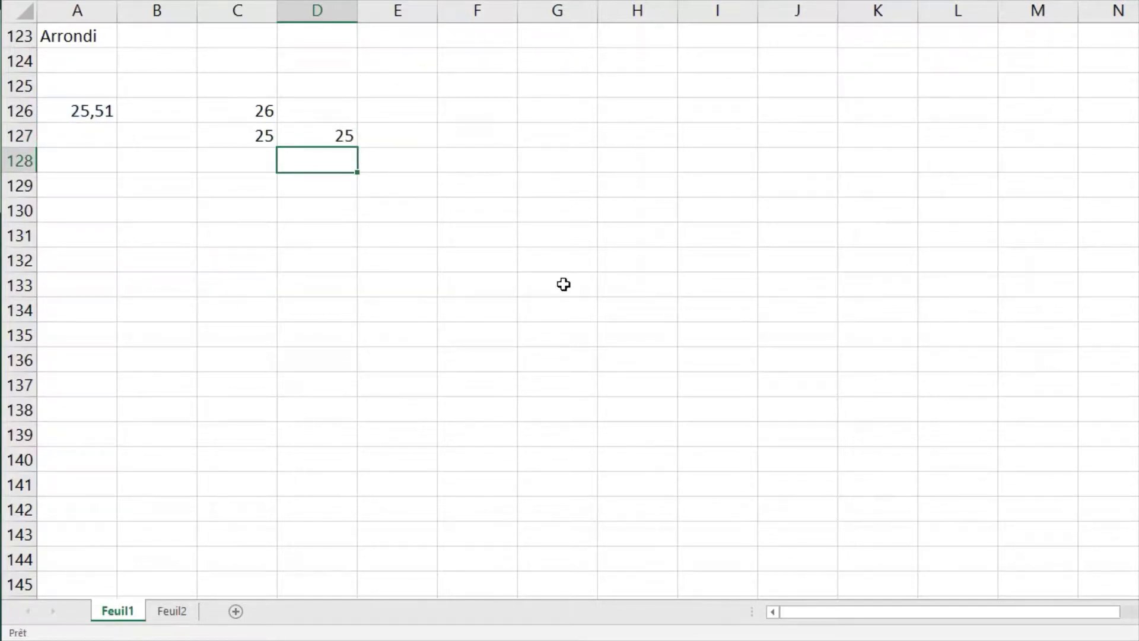
# Round A126 up to zero decimals in cell C129 with the formula =arrondi.sup(A126;0).
pyautogui.press('Down')
pyautogui.press('Left')
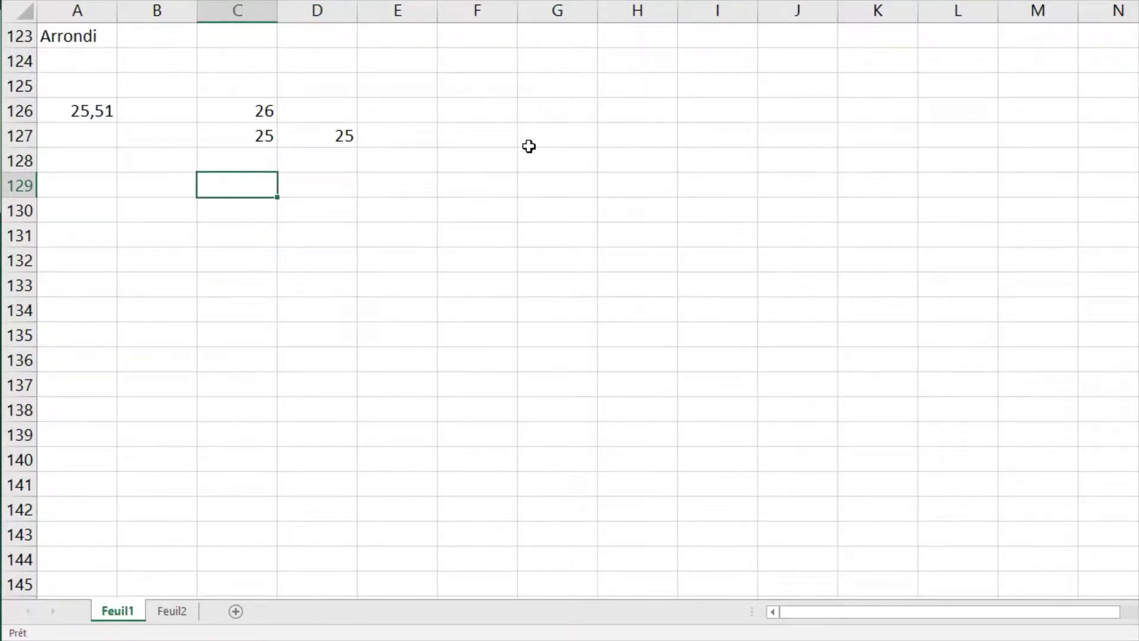
pyautogui.write('=arrondi.')
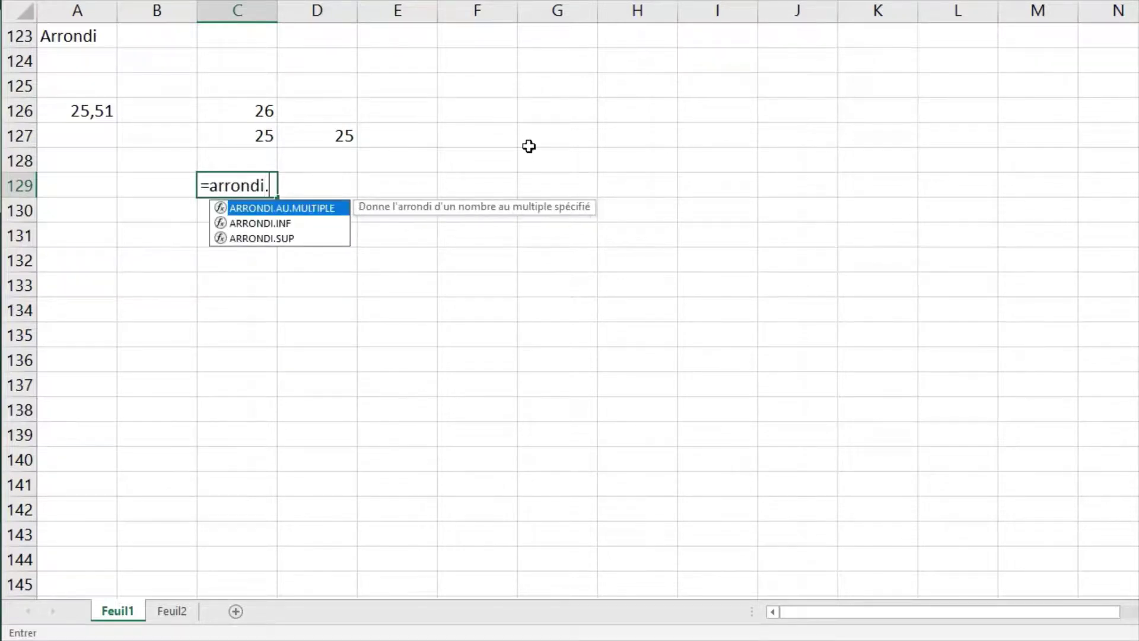
pyautogui.write('sup(')
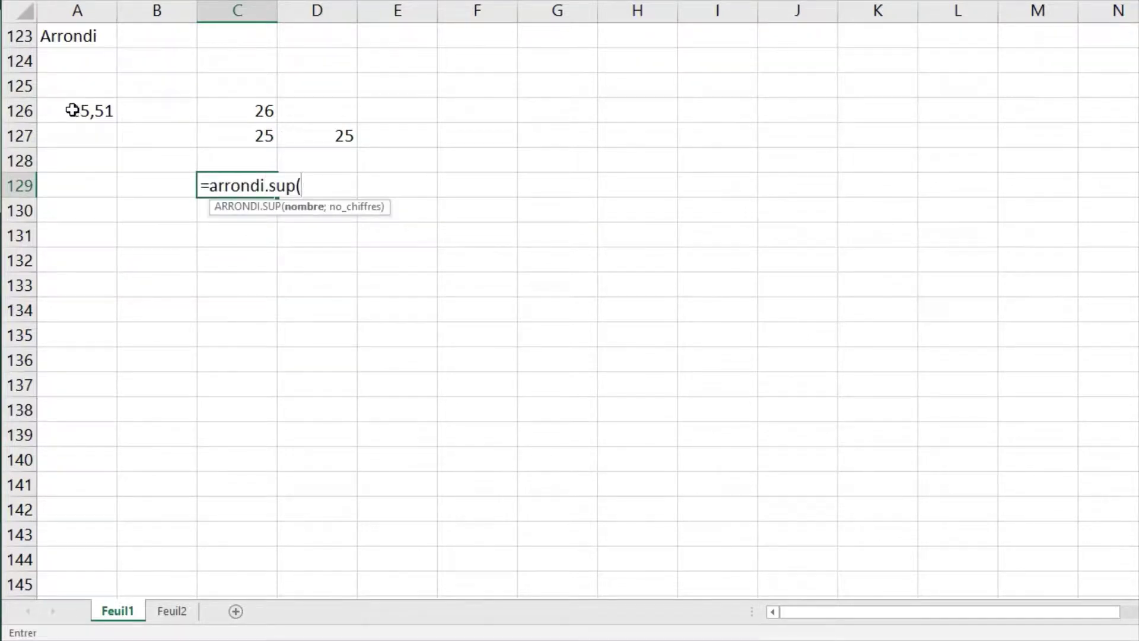
pyautogui.click(73, 110)
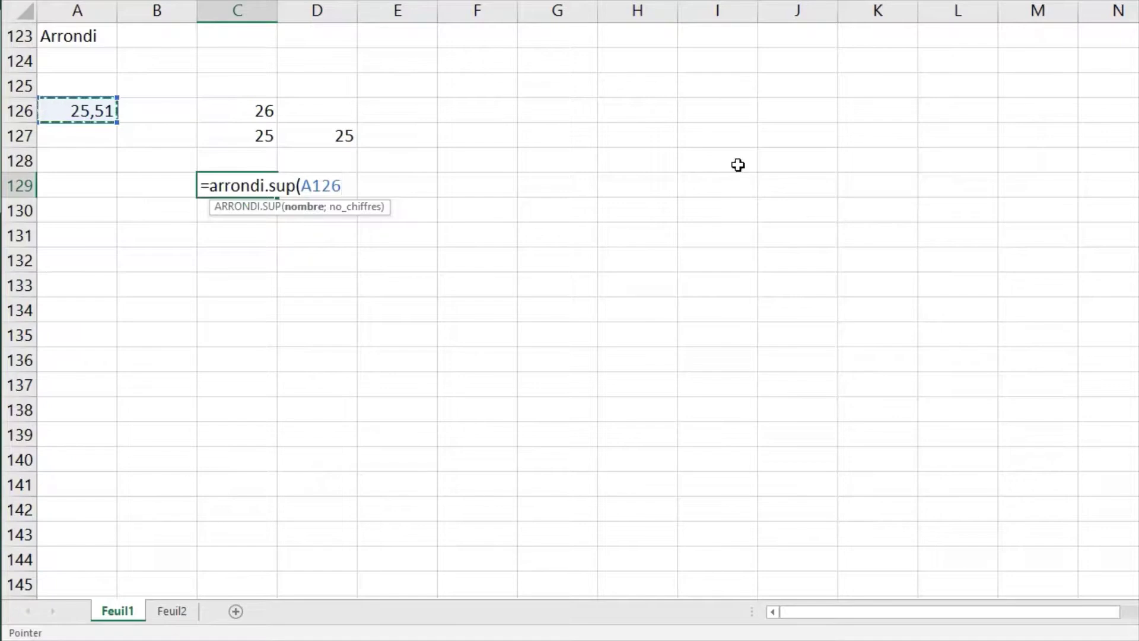
pyautogui.write(';0)')
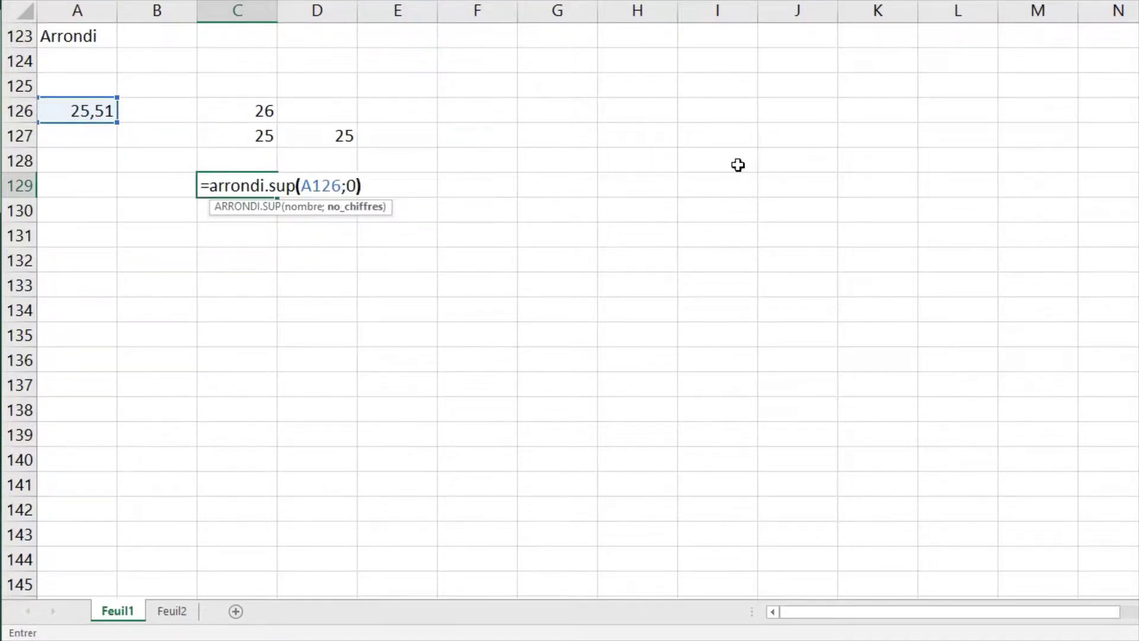
pyautogui.press('Return')
pyautogui.click(532, 254)
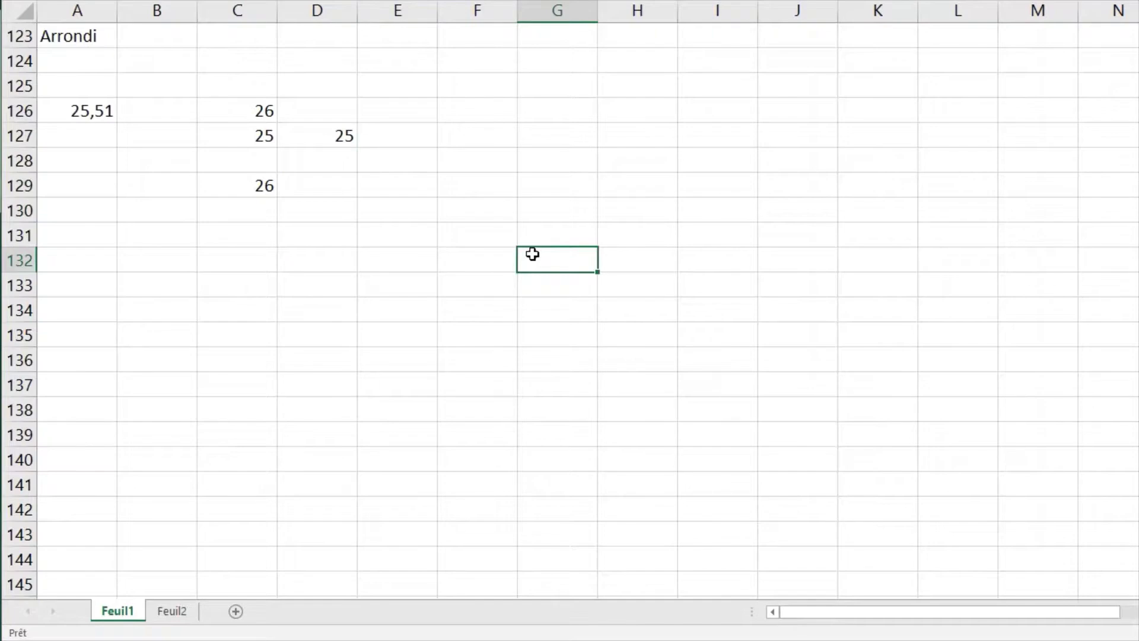
# Change the number of decimals in C129's ARRONDI.SUP formula to 1.
pyautogui.click(253, 186)
pyautogui.doubleClick(252, 186)
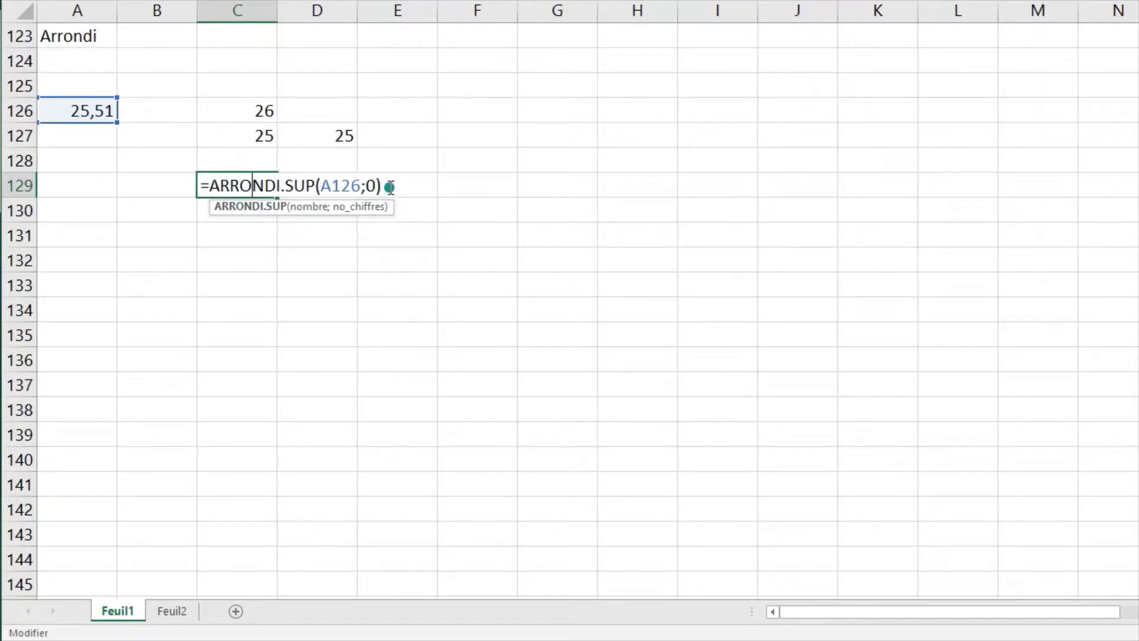
pyautogui.doubleClick(372, 186)
pyautogui.write('1')
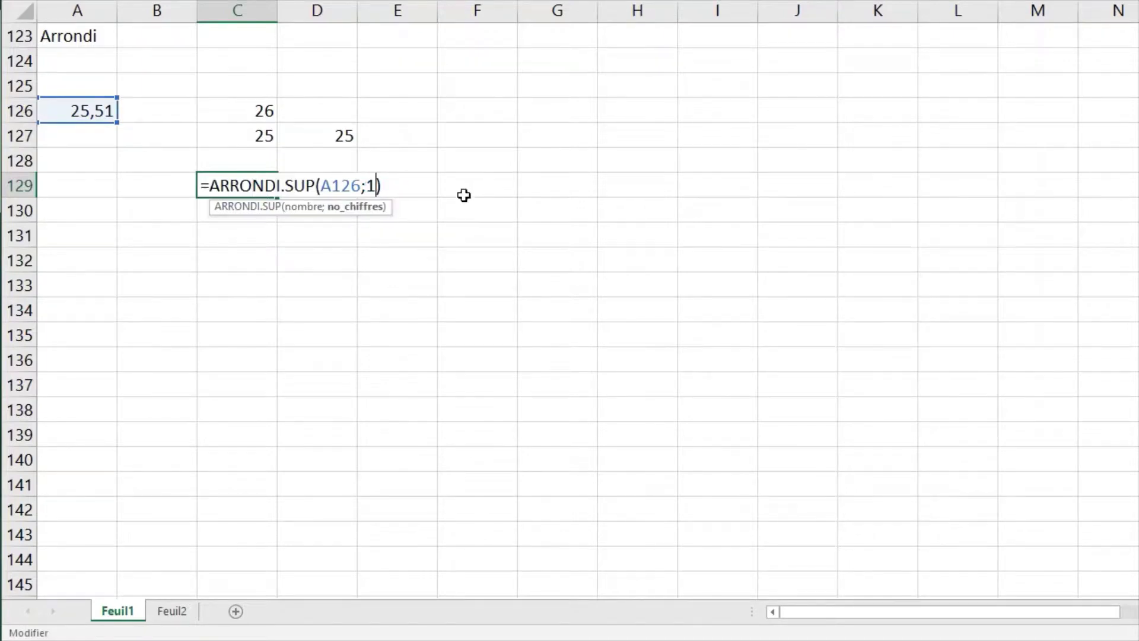
pyautogui.press('Return')
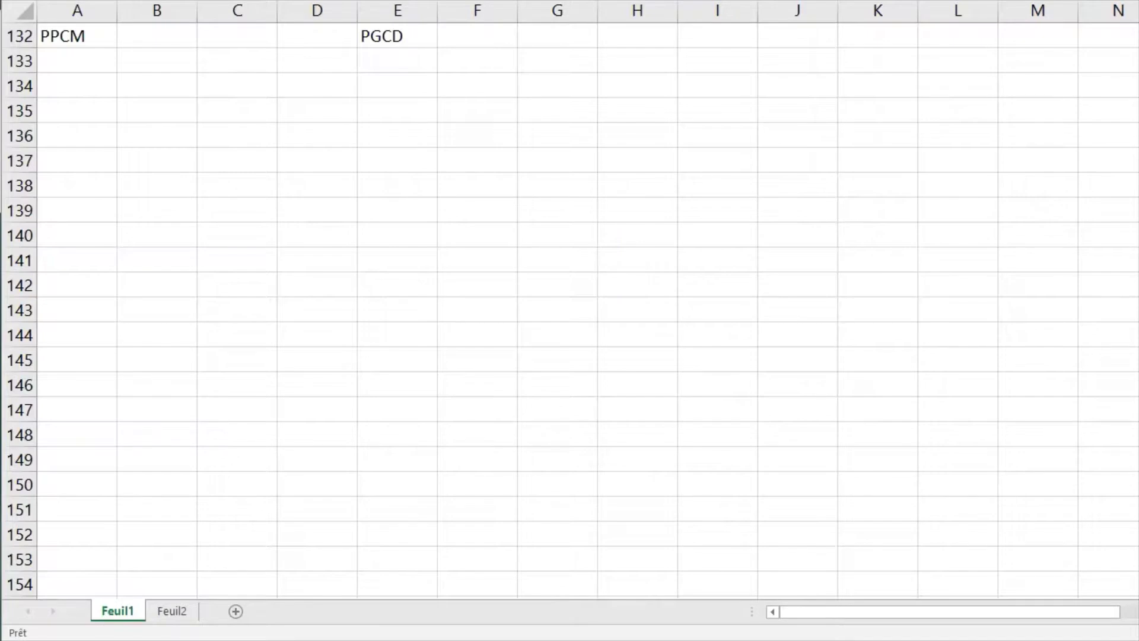
# Compute the least common multiple of 23 and 12 in cell A134 with =ppcm(23;12), and review the formula.
pyautogui.click(89, 85)
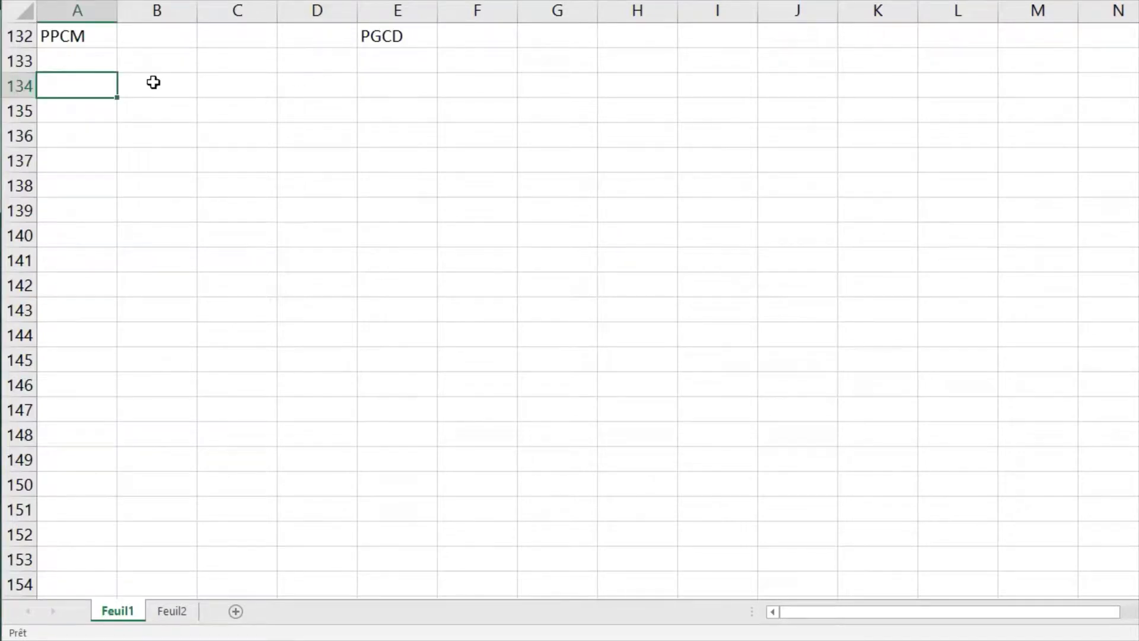
pyautogui.write('=p')
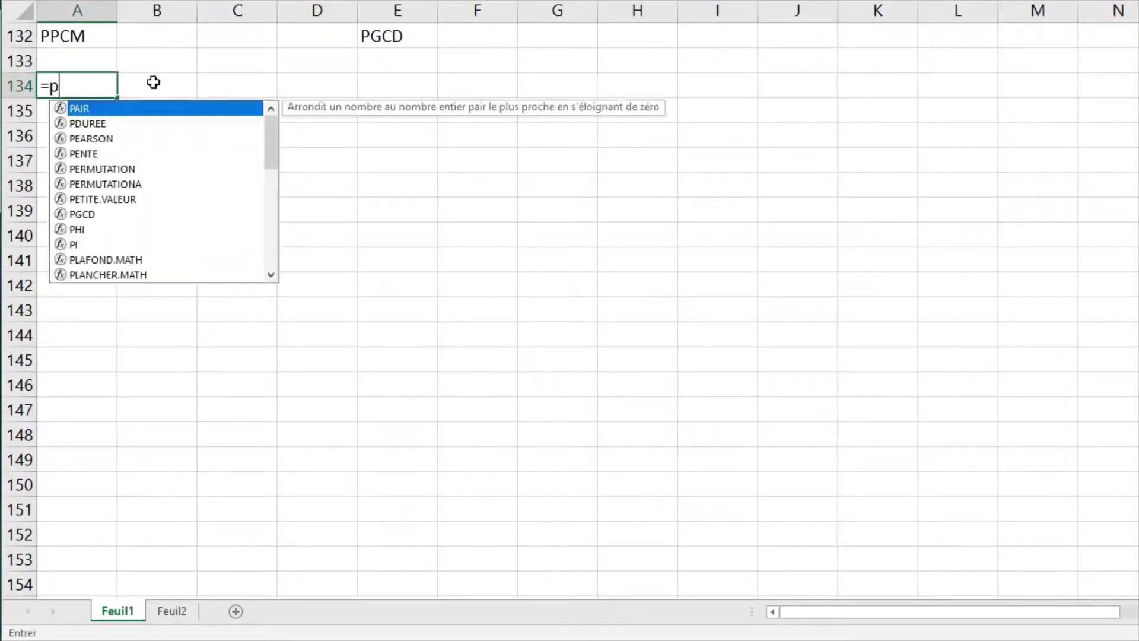
pyautogui.write('pcm(')
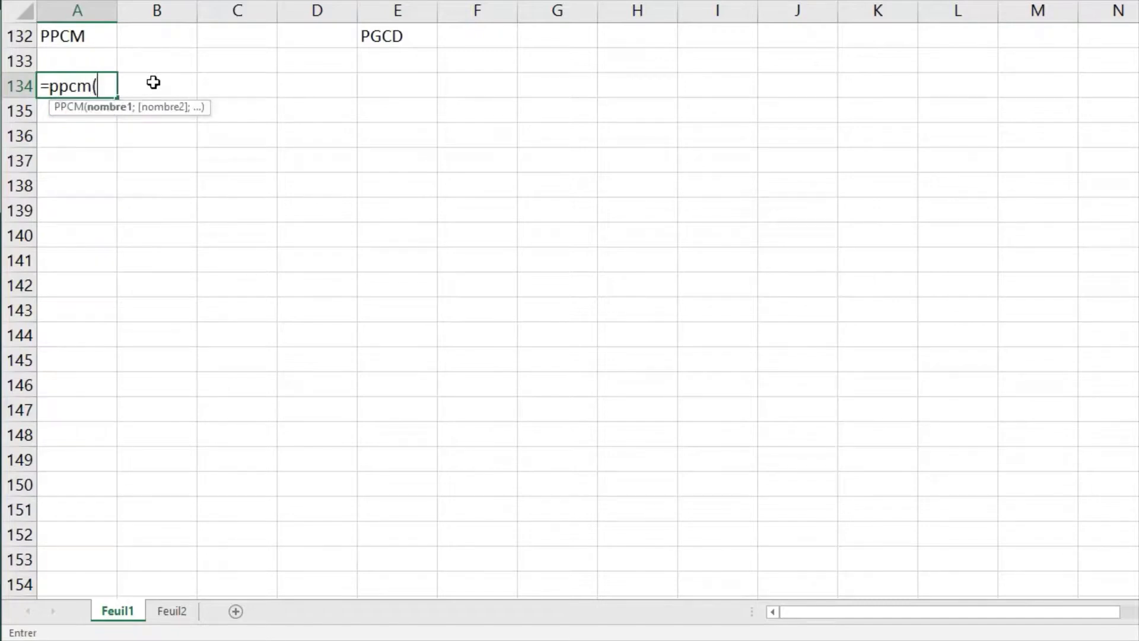
pyautogui.write('23;12)')
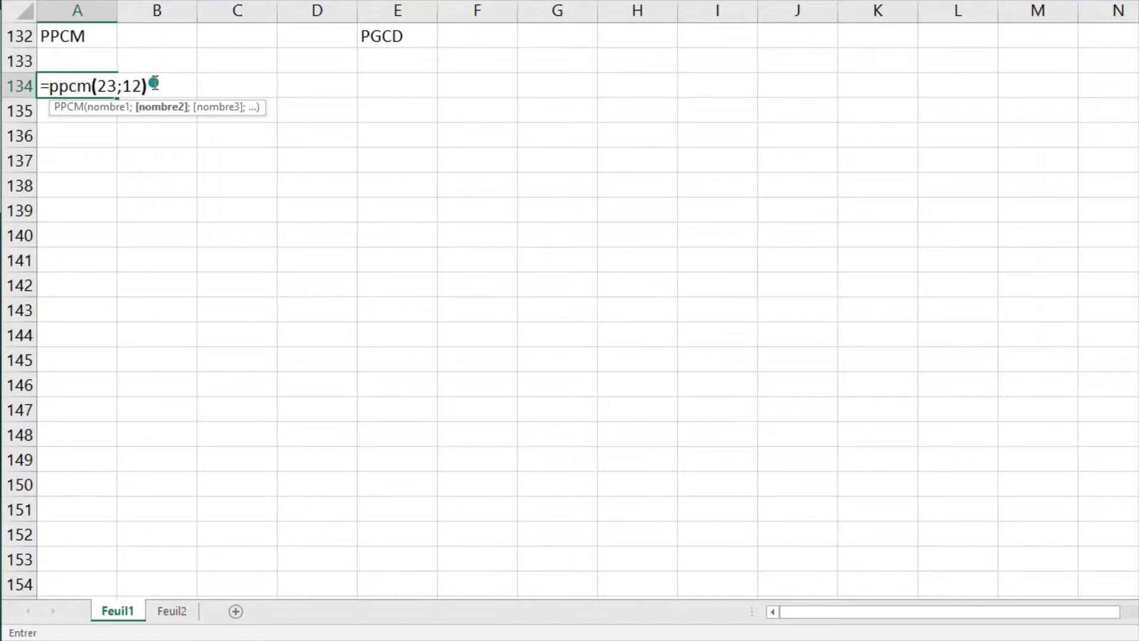
pyautogui.press('Return')
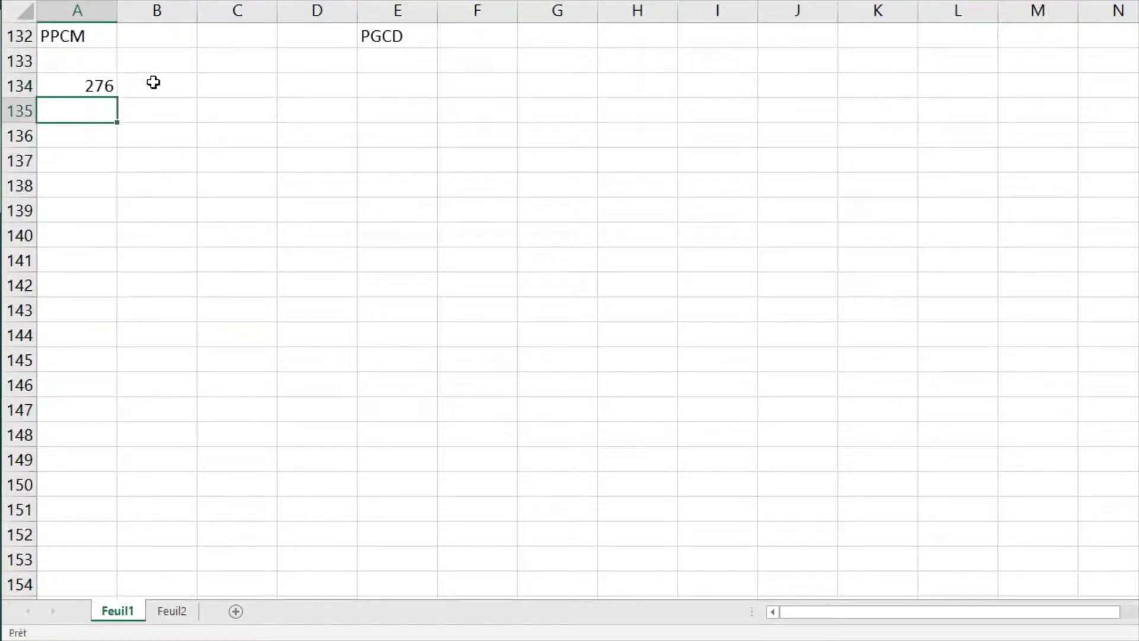
pyautogui.doubleClick(69, 87)
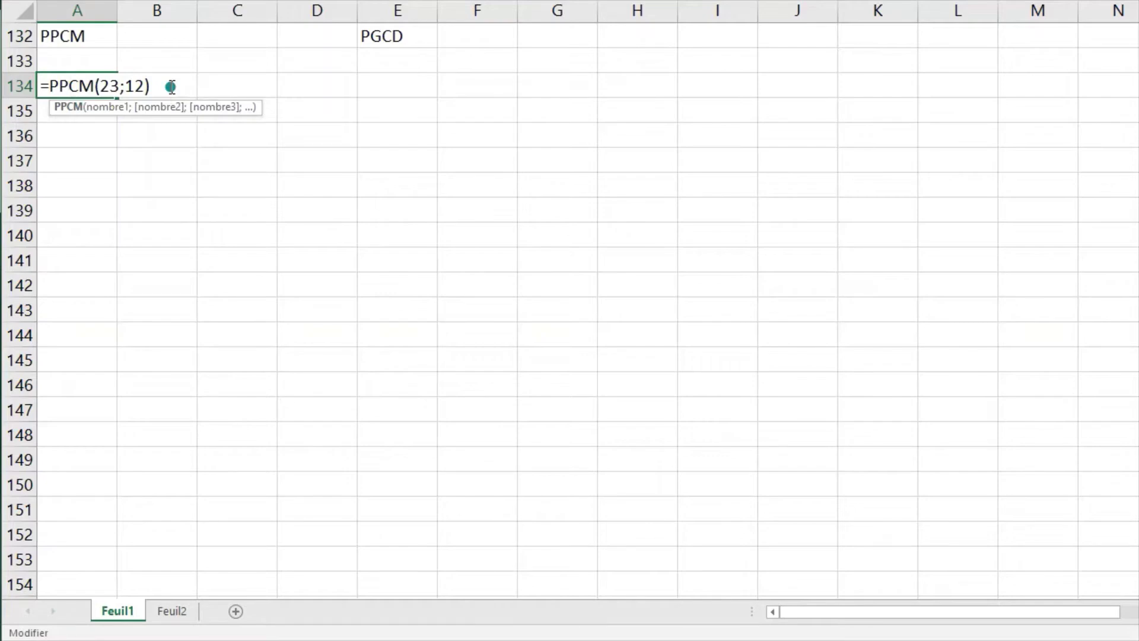
# Compute the greatest common divisor of 9 and 60 in cell E134 with the formula =pgcd(9;60).
pyautogui.click(401, 86)
pyautogui.write('=')
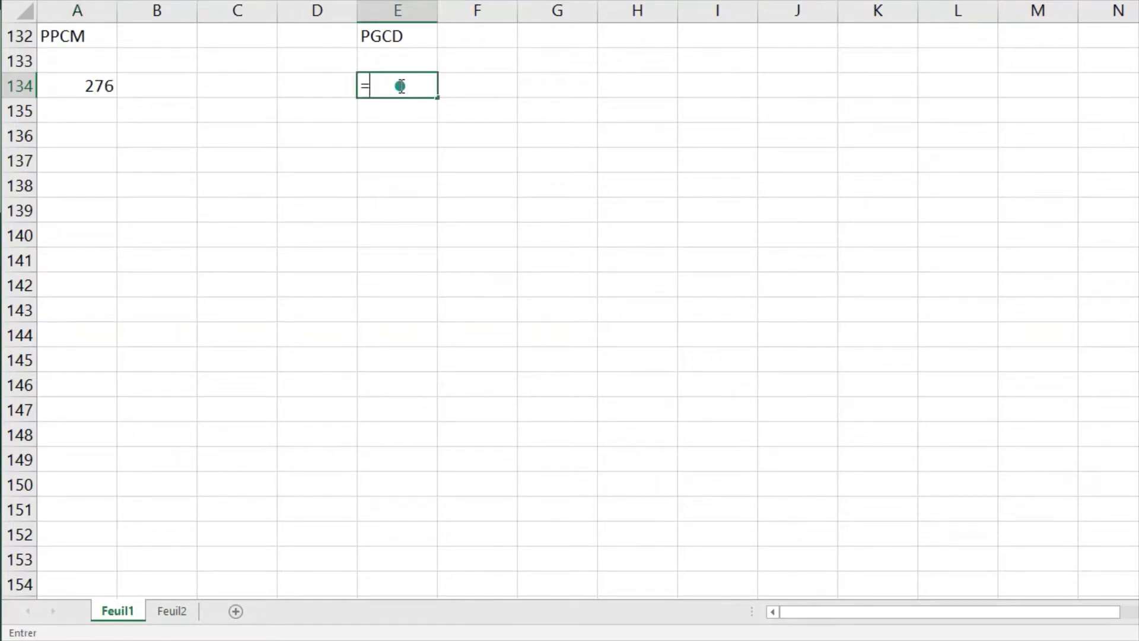
pyautogui.write('pgcd(')
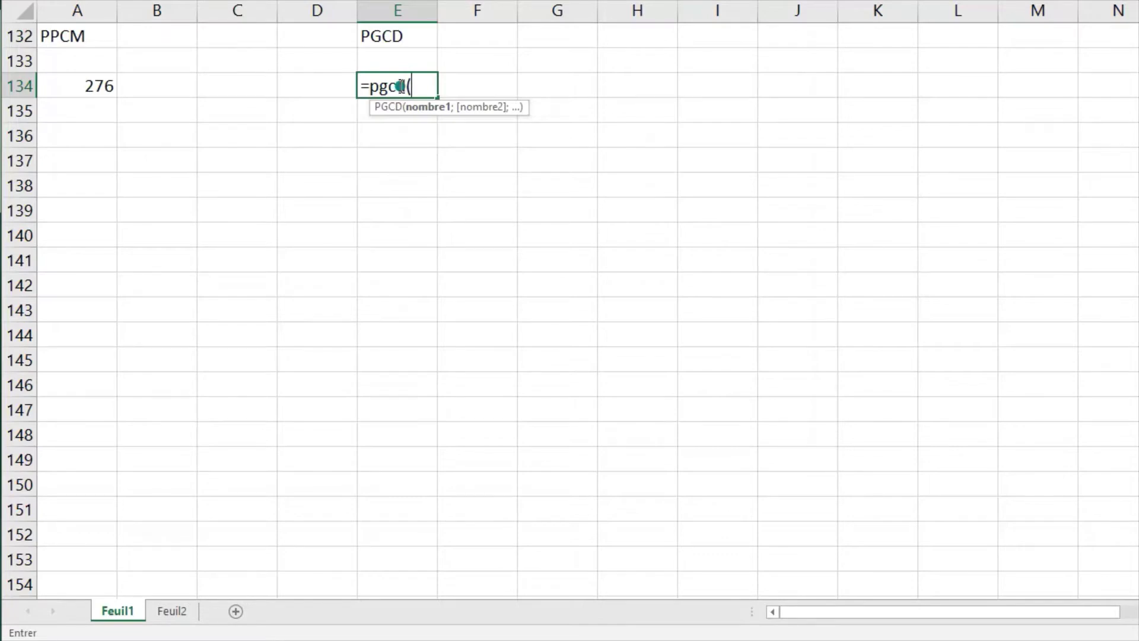
pyautogui.write('9;')
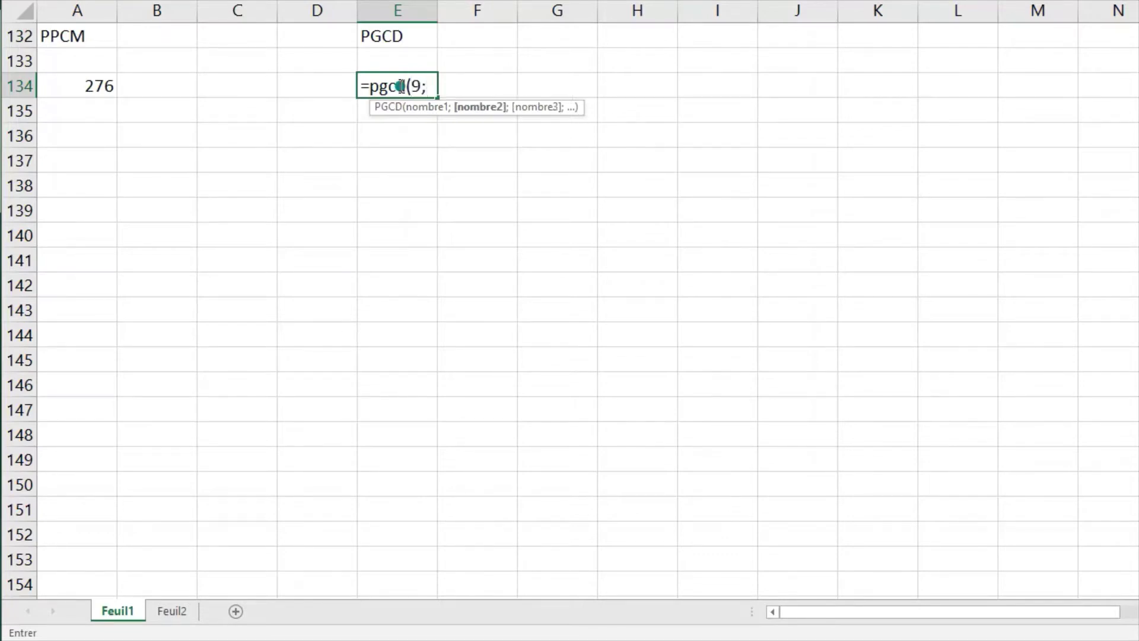
pyautogui.write('60)')
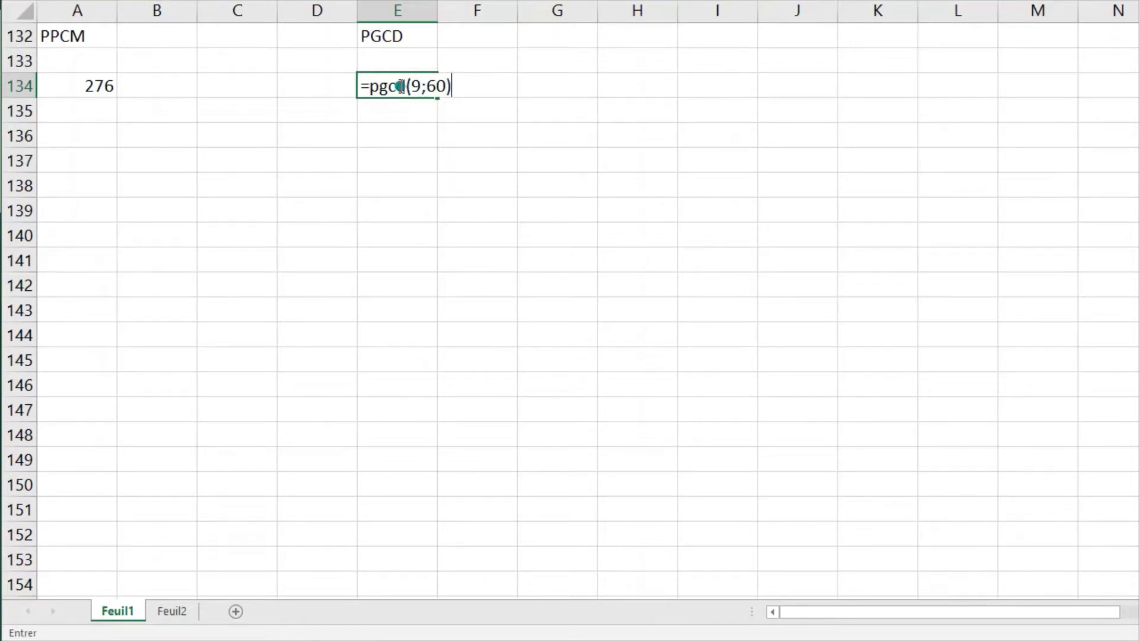
pyautogui.press('Return')
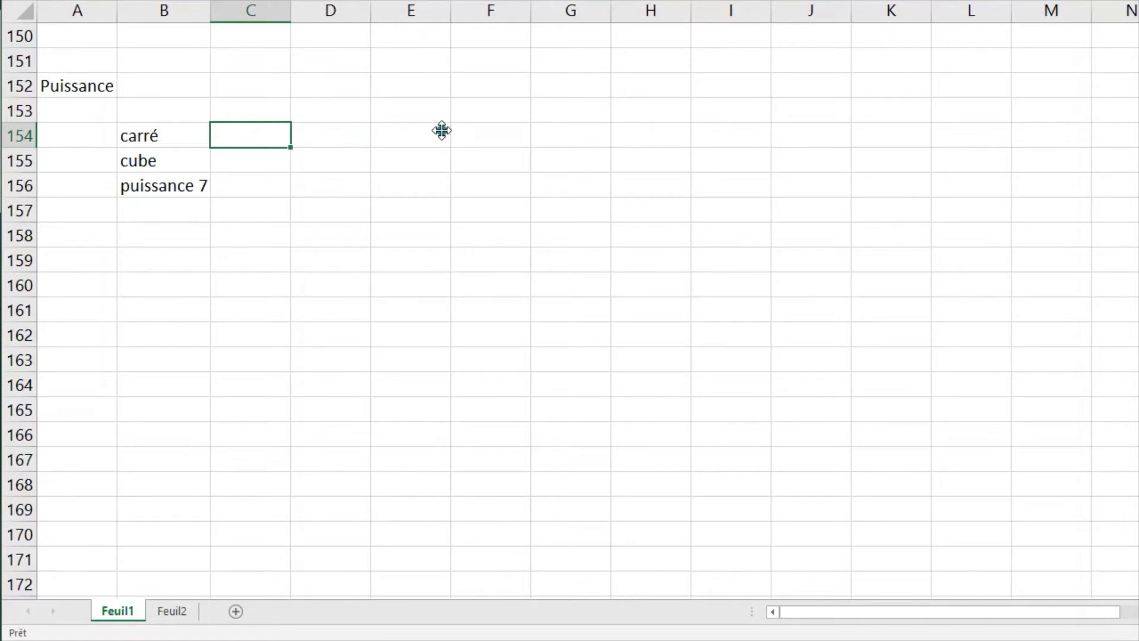
# Calculate the square of 8 in cell C154 with the formula =puissance(8;2).
pyautogui.write('=p')
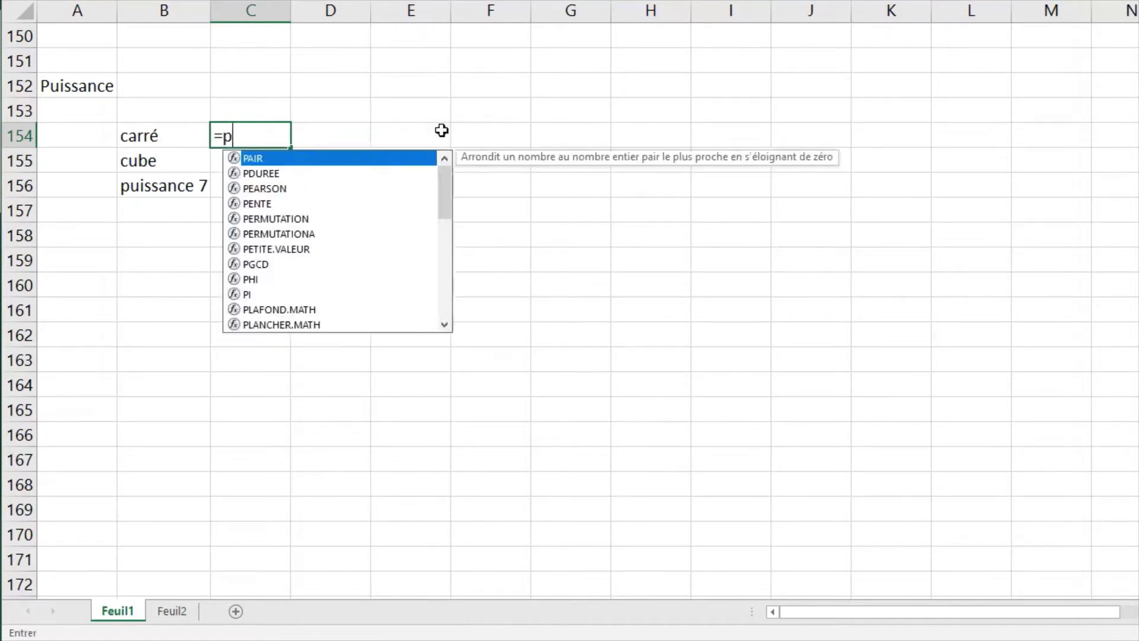
pyautogui.write('uissance(')
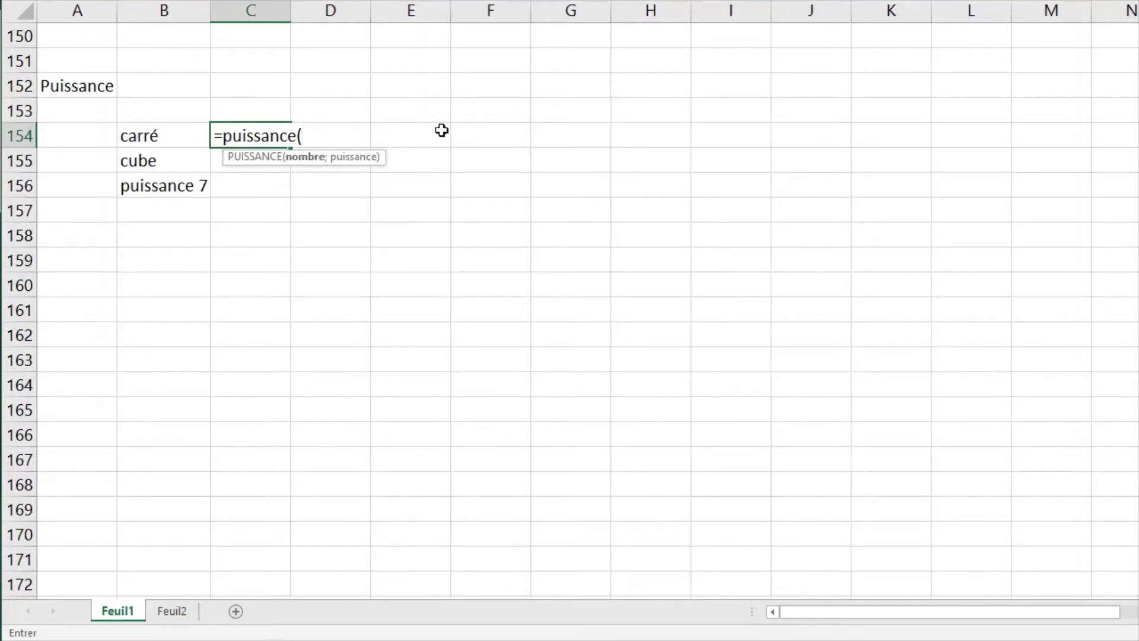
pyautogui.write('8;')
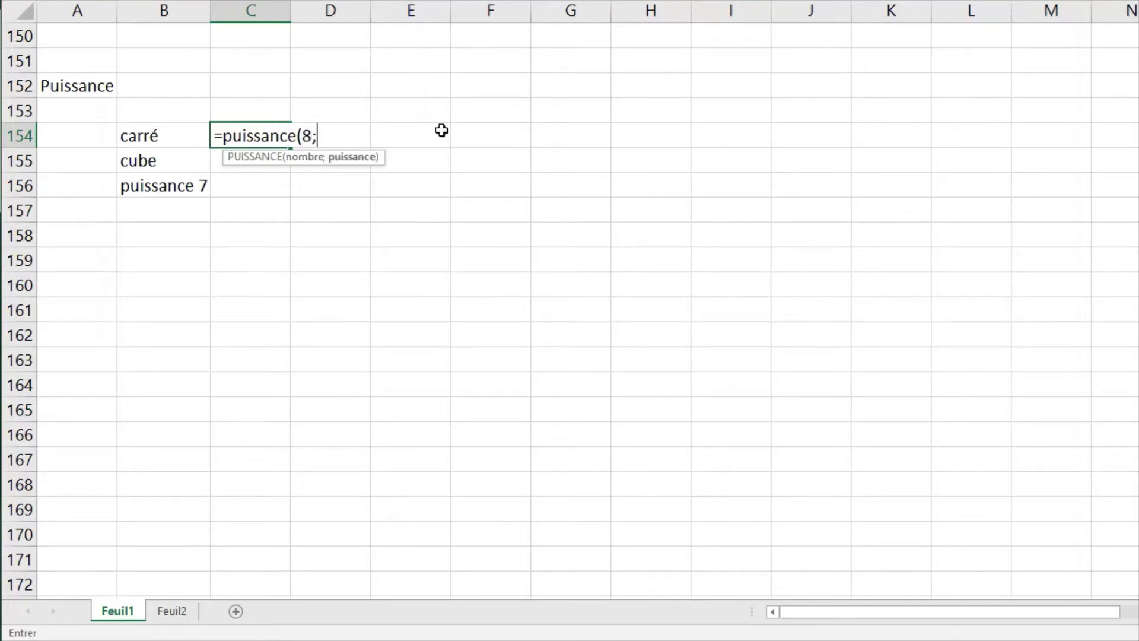
pyautogui.write('2)')
pyautogui.press('Return')
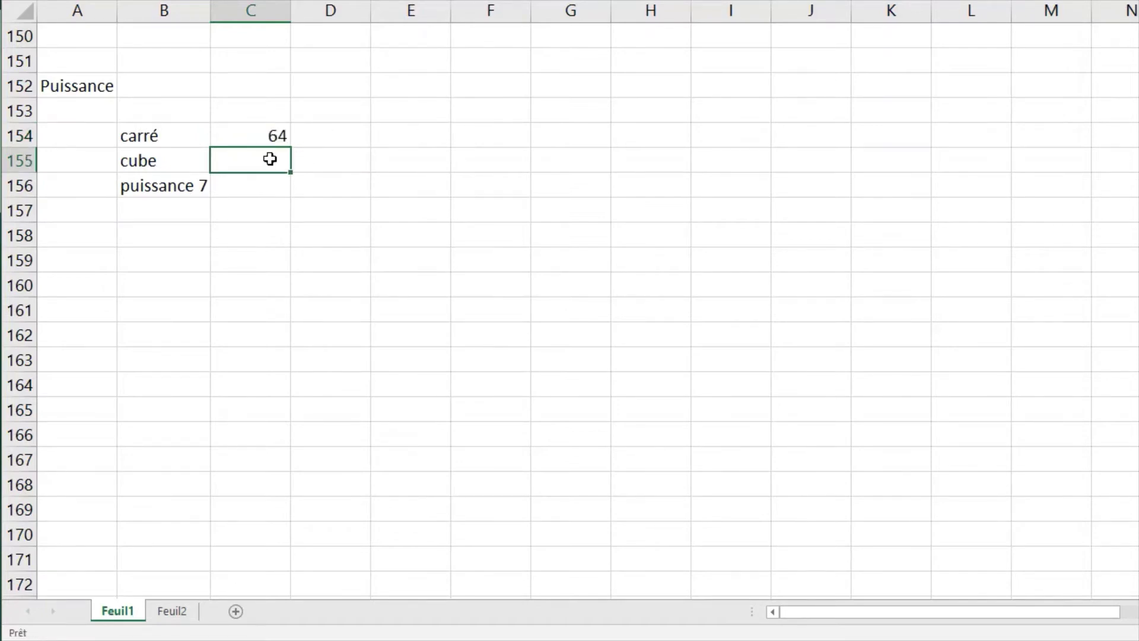
# Calculate the cube of 8 in cell C155 with the formula =puissance(8;3).
pyautogui.write('=puissance(')
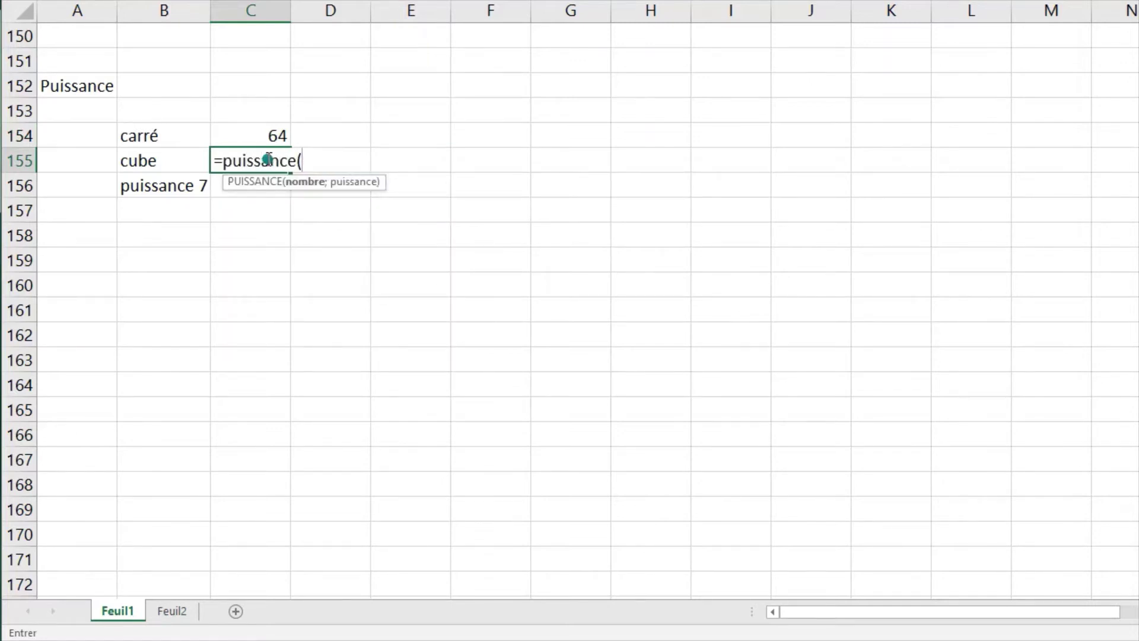
pyautogui.write('8;')
pyautogui.write('3)')
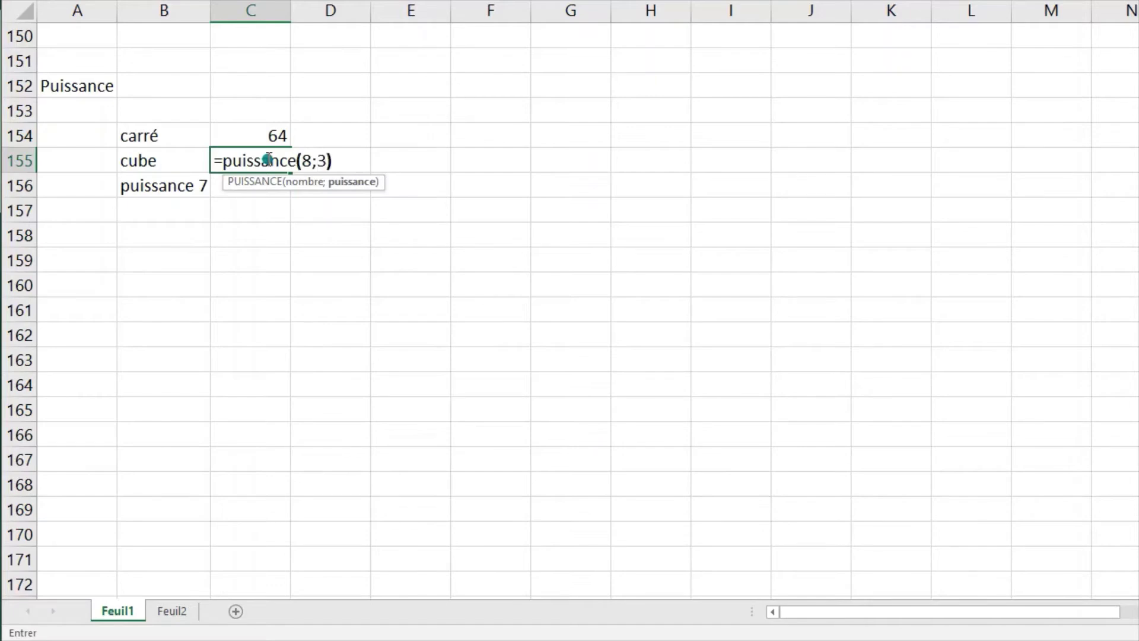
pyautogui.press('Return')
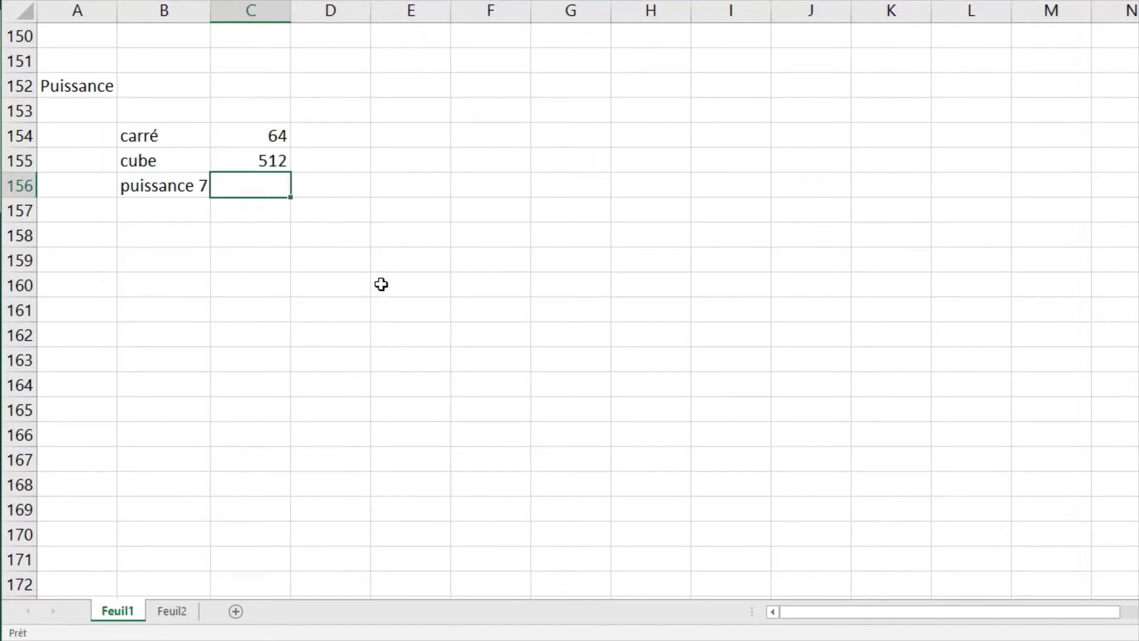
# Raise 8 to the power of 7 in cell C156 with the formula =puissance(8;7).
pyautogui.write('=puissance')
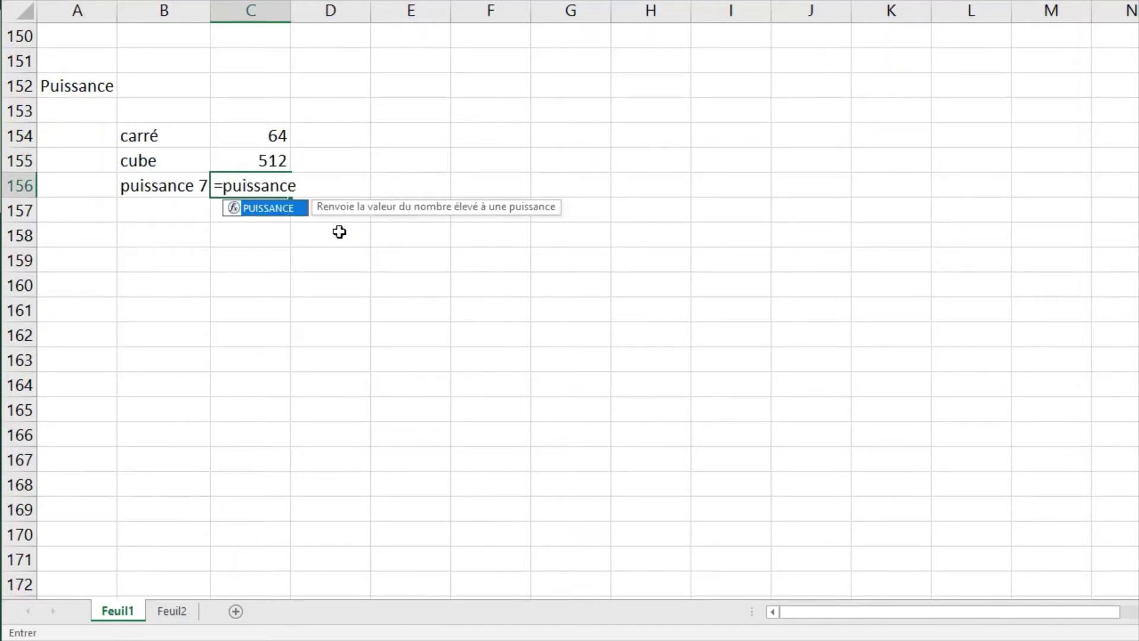
pyautogui.write('(8;')
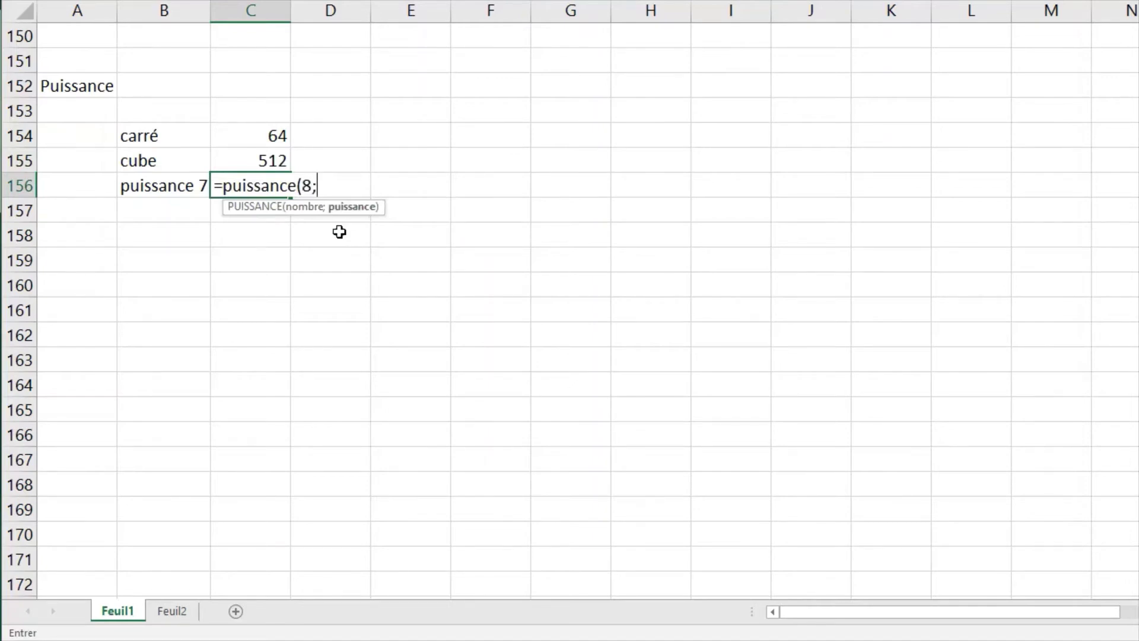
pyautogui.write('7)')
pyautogui.press('Return')
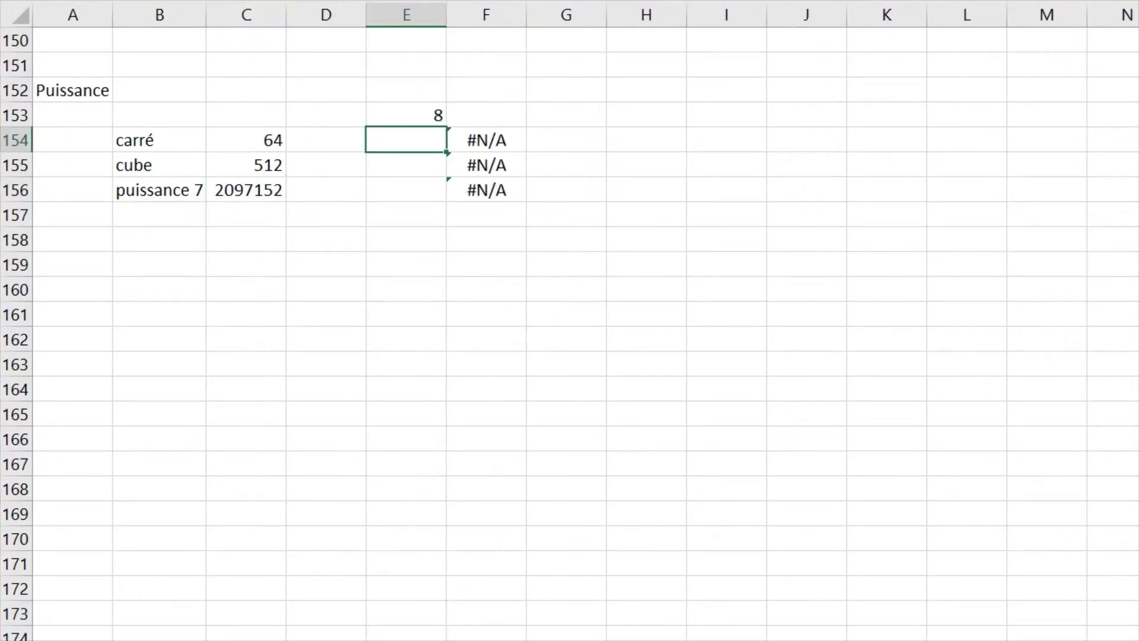
# Square the value of E153 in cell E154 using the caret operator, with the formula =E153^2.
pyautogui.write('=')
pyautogui.press('Up')
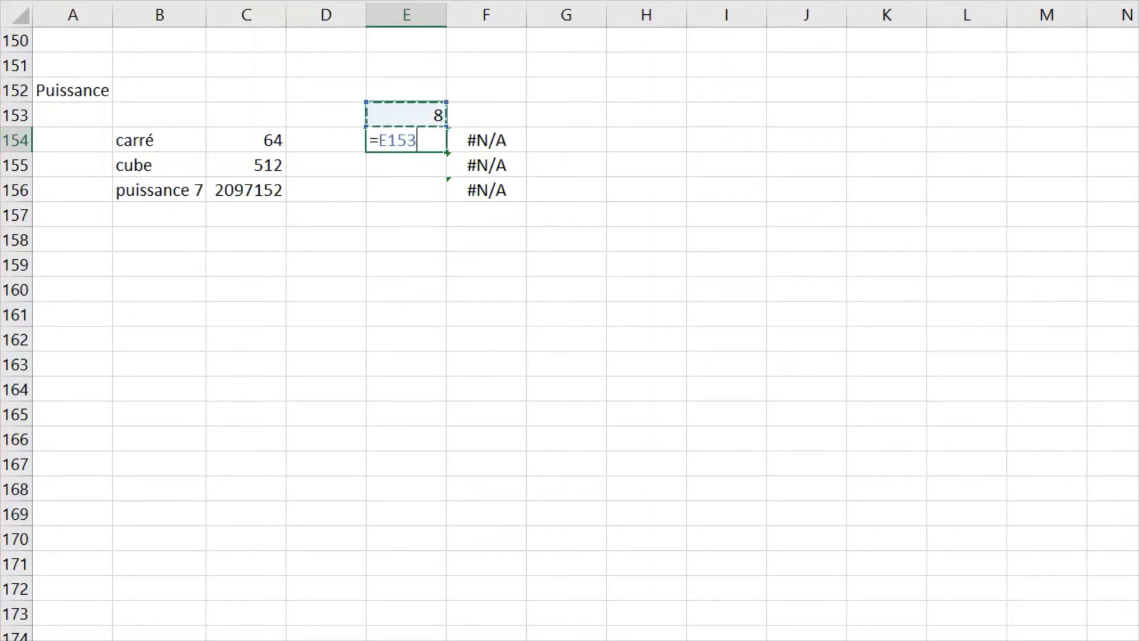
pyautogui.write('^2')
pyautogui.press('Return')
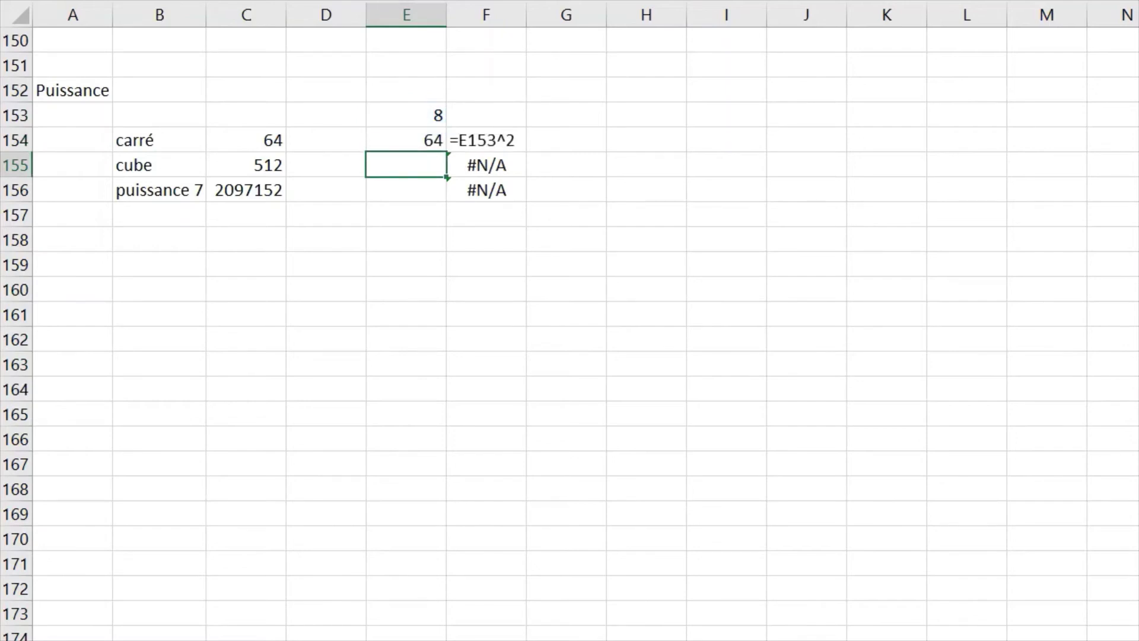
# Cube the value of E153 in cell E155 using the caret operator, with the formula =E153^3.
pyautogui.write('=')
pyautogui.press('Up')
pyautogui.press('Up')
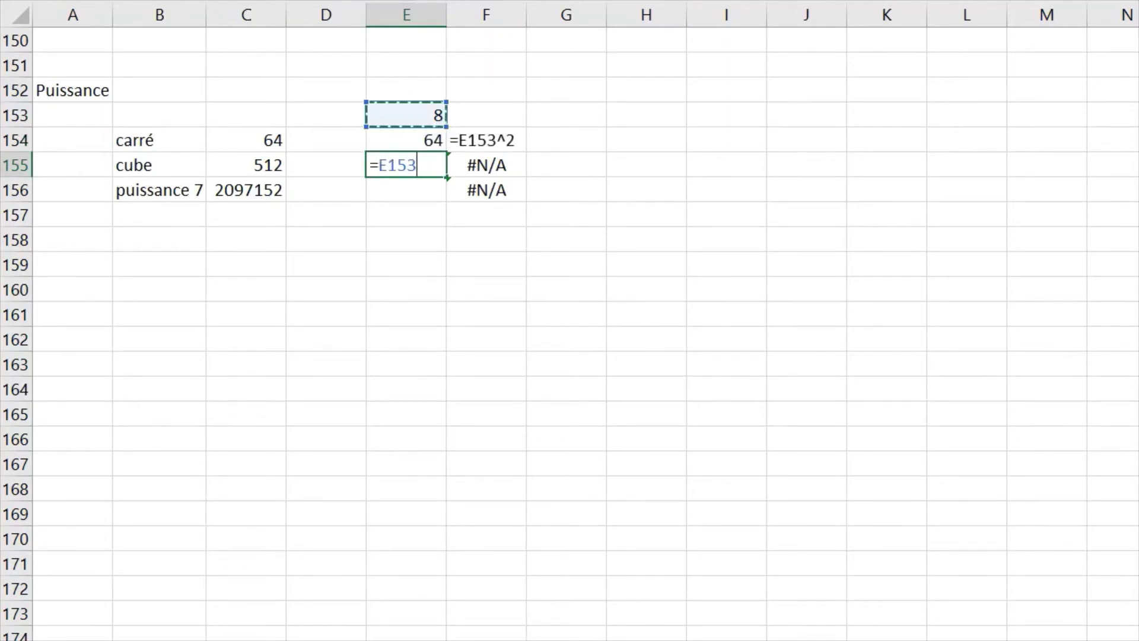
pyautogui.press('F2')
pyautogui.write('^3')
pyautogui.press('Return')
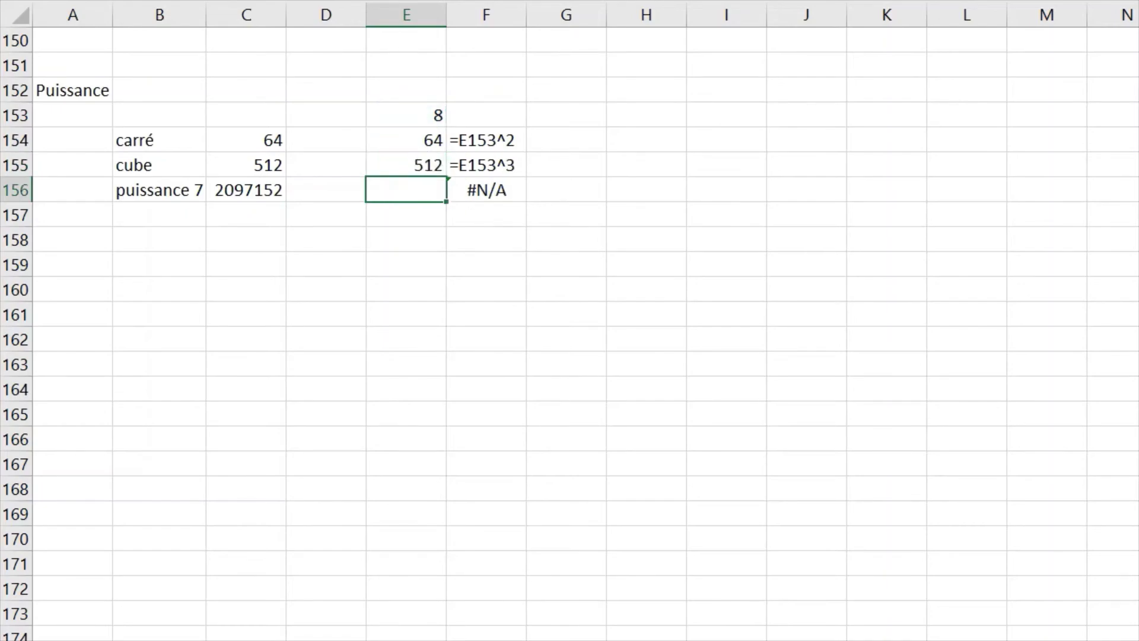